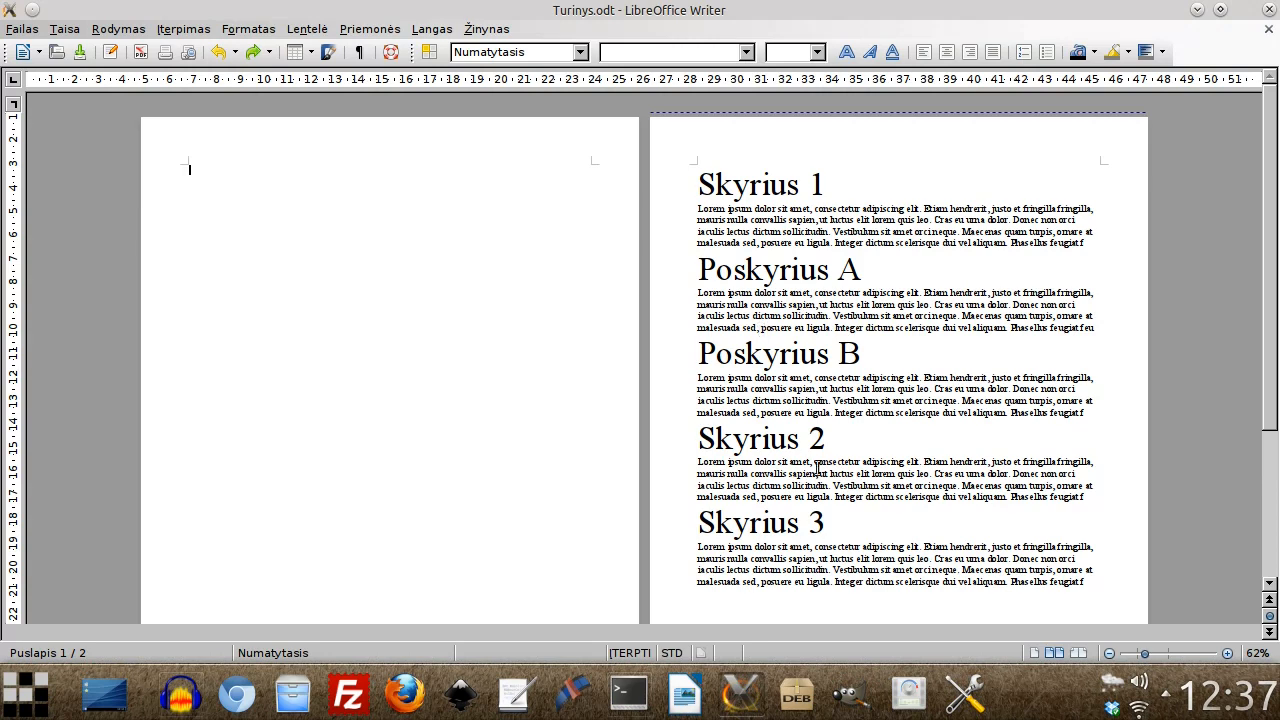
left_click_drag(1106, 589, 824, 185)
left_click(840, 187)
left_click_drag(856, 272, 697, 270)
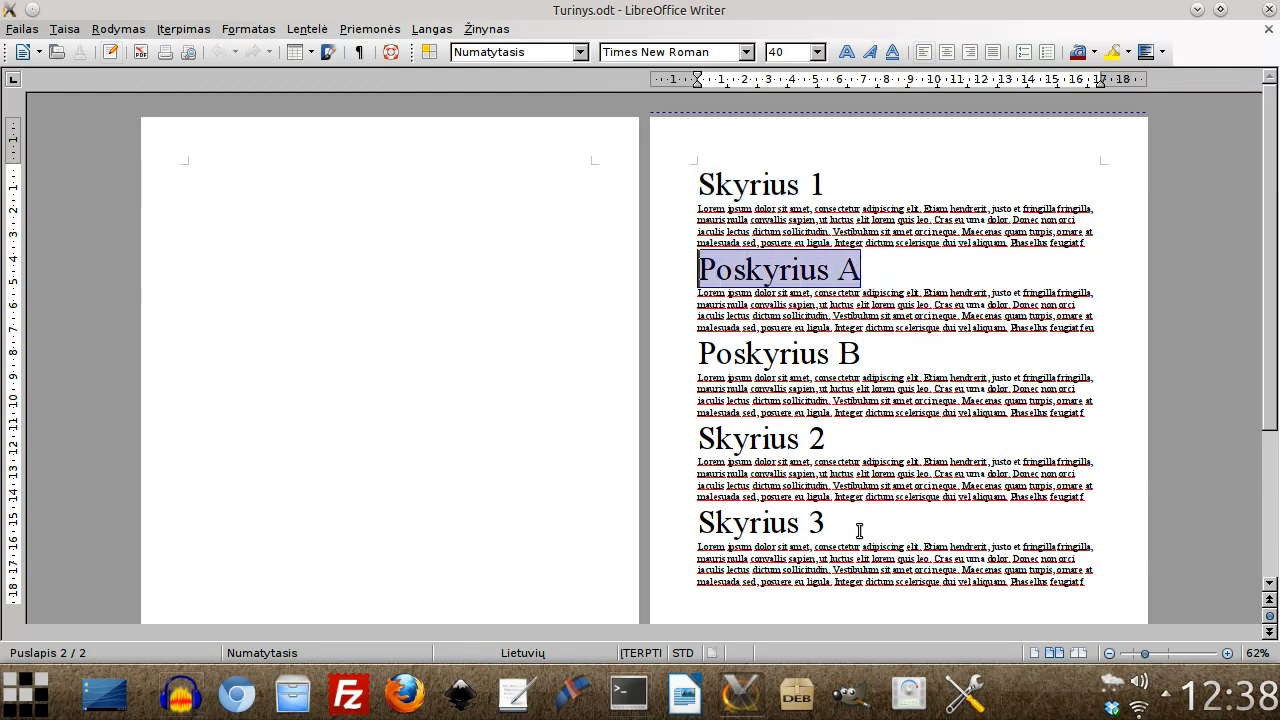
- Open the settings for inserting an index or table of contents on the empty first page
left_click(449, 287)
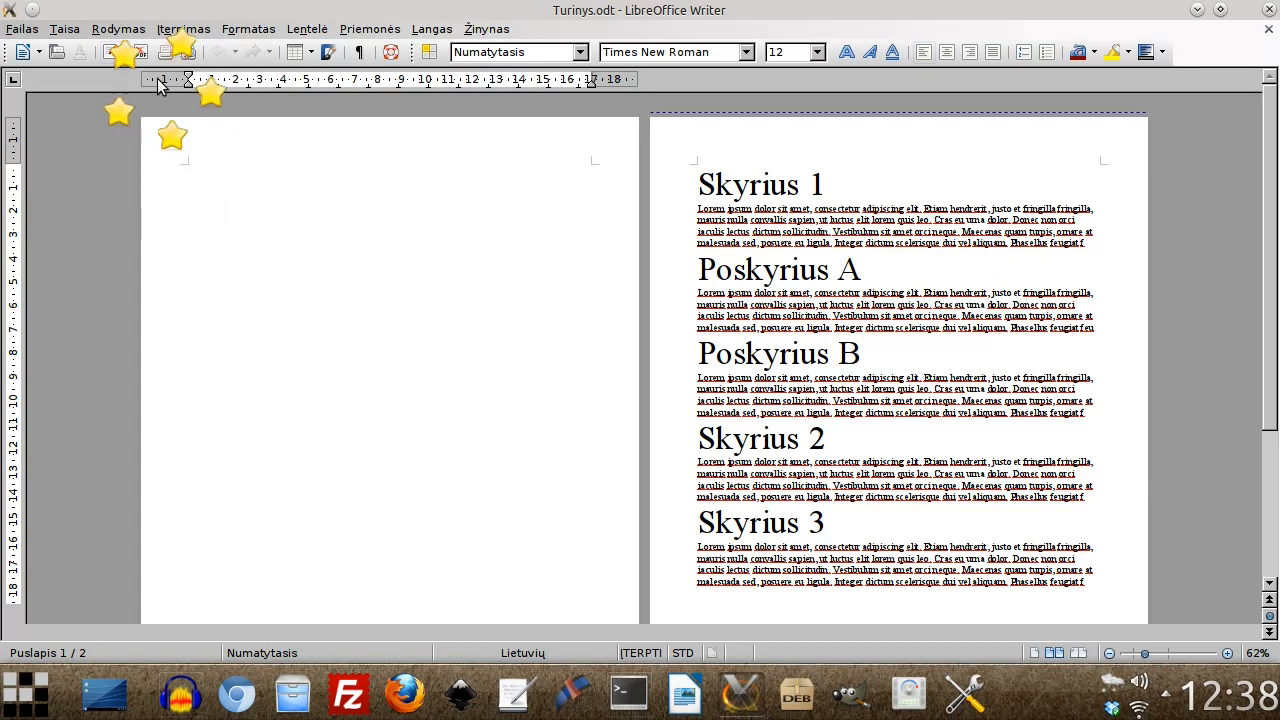
left_click(183, 29)
mouse_move(240, 373)
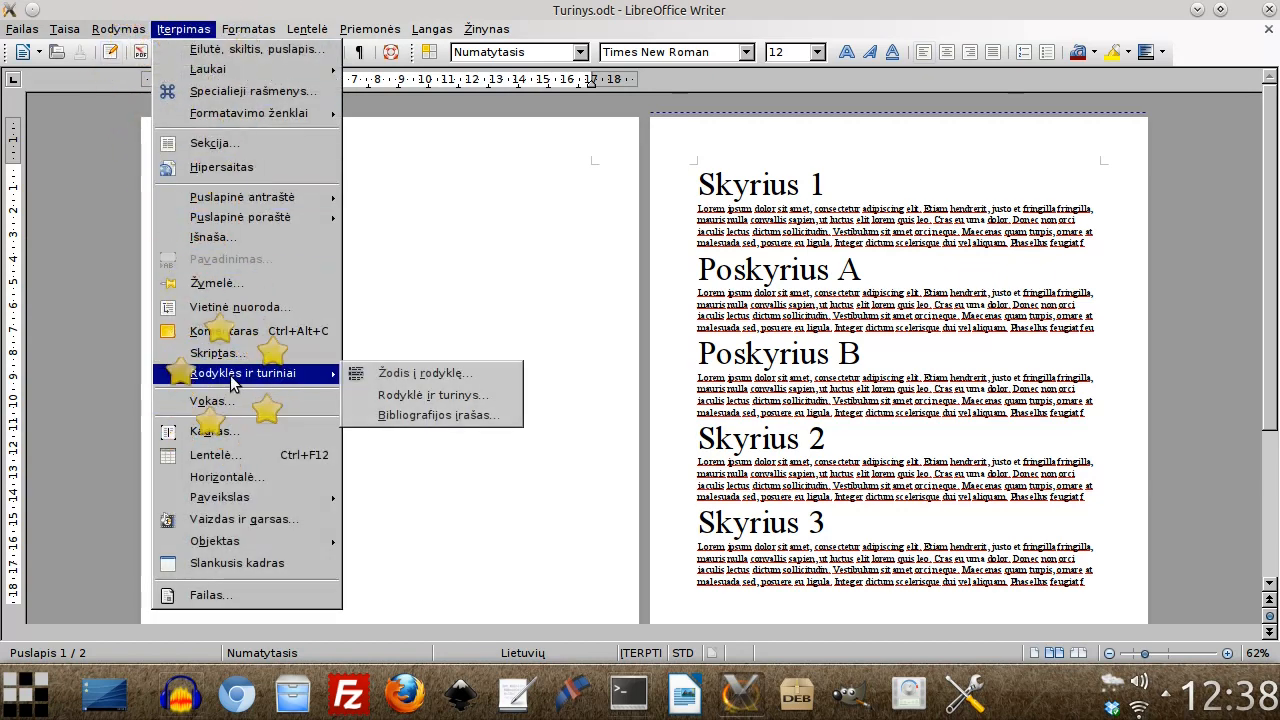
left_click(432, 397)
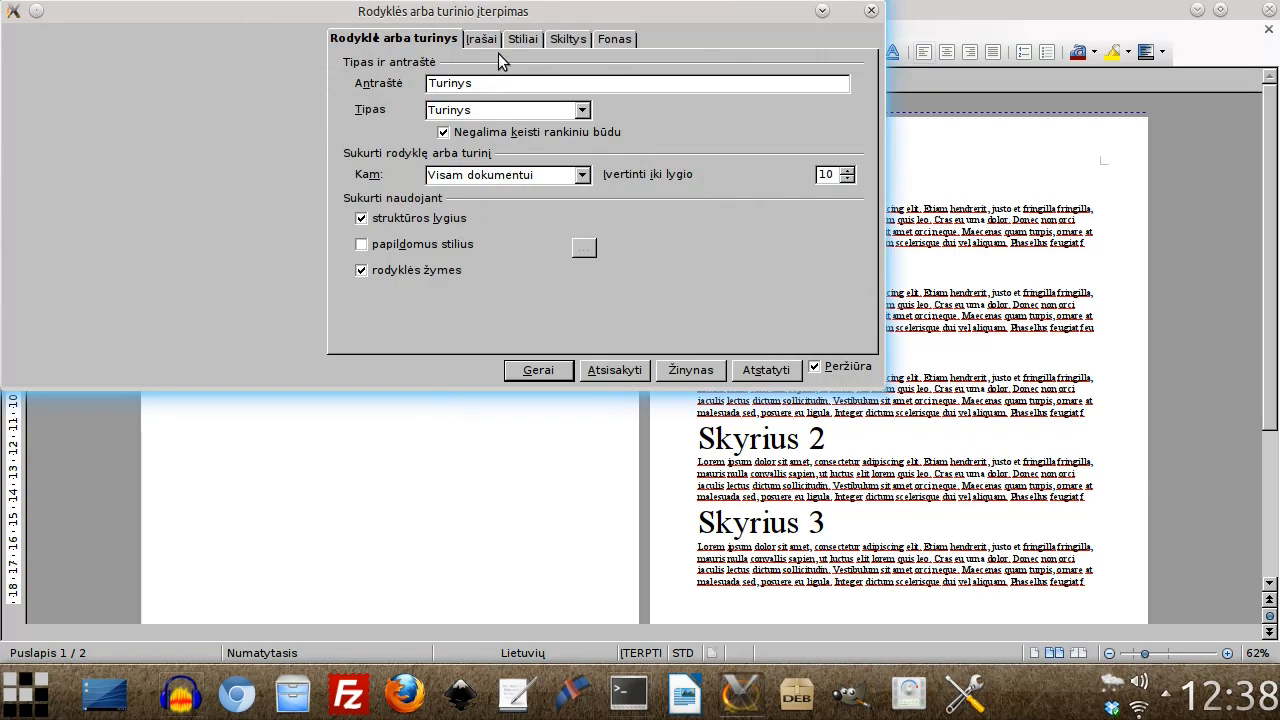
left_click_drag(502, 17, 778, 195)
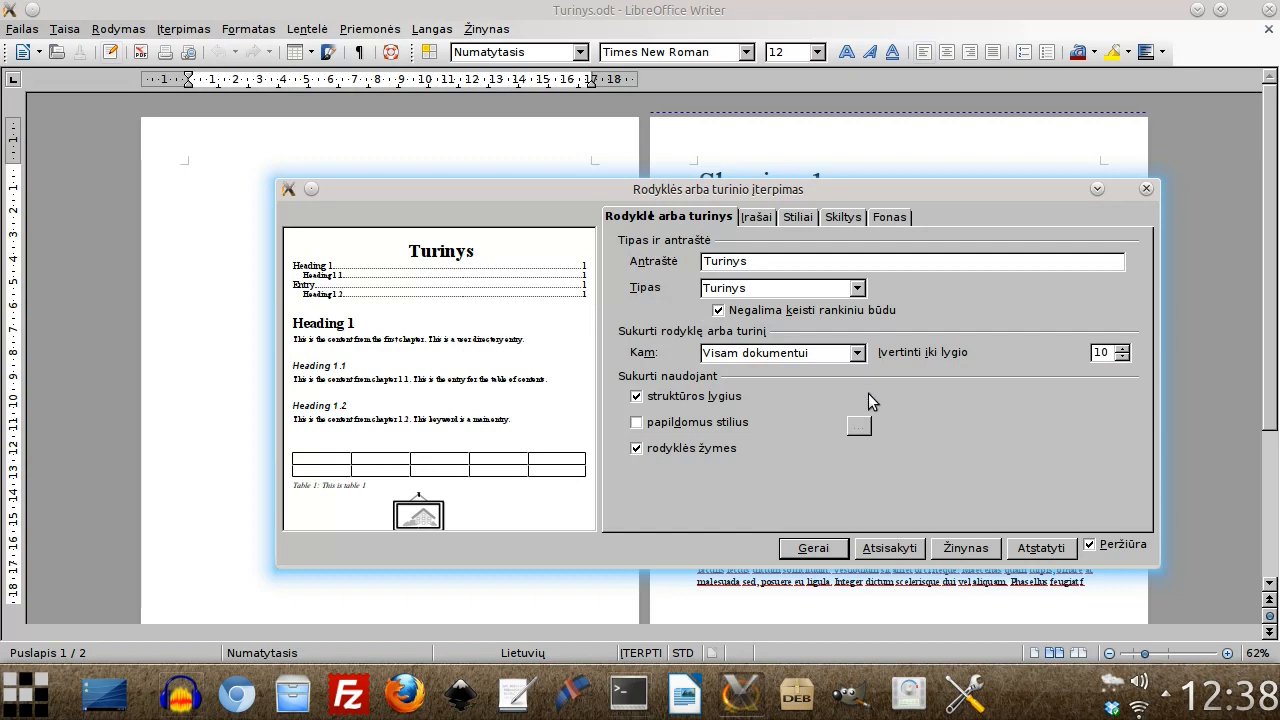
- Keep Turinys as the title and insert the table of contents for the whole document
left_click(776, 261)
type("hjkaksj")
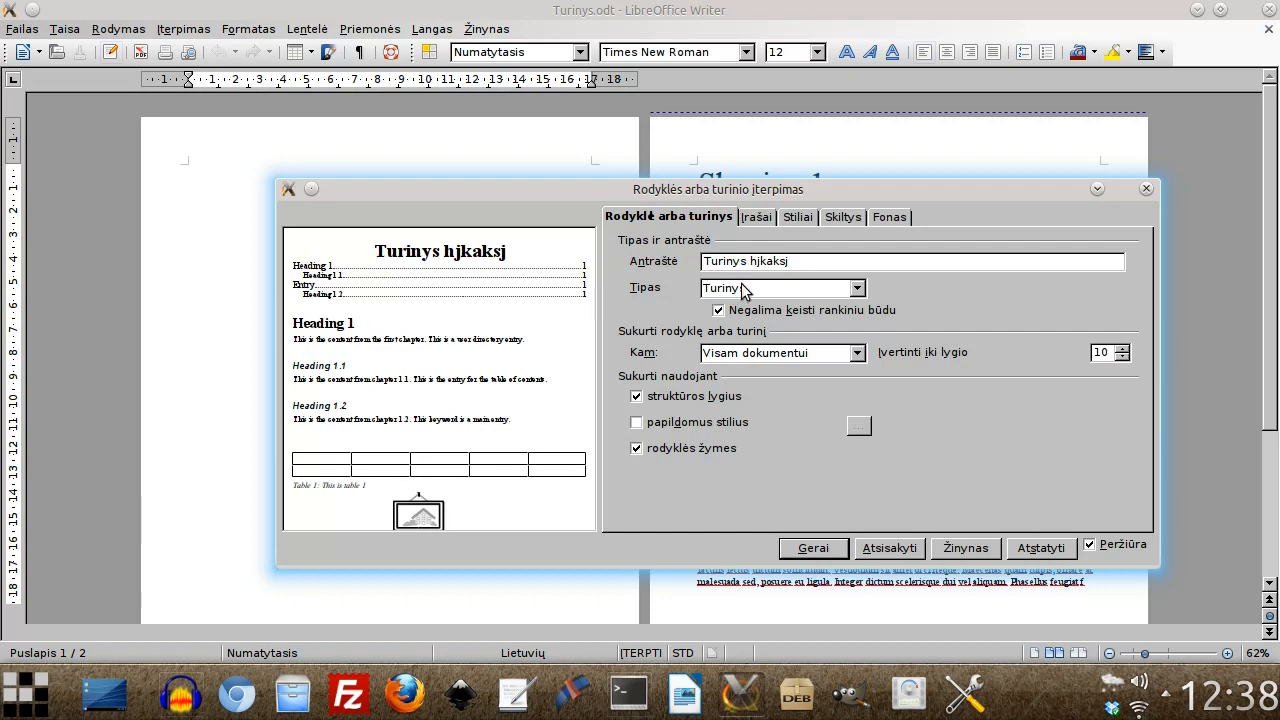
key("BackSpace")
key("BackSpace")
key("BackSpace")
key("BackSpace")
key("BackSpace")
key("BackSpace")
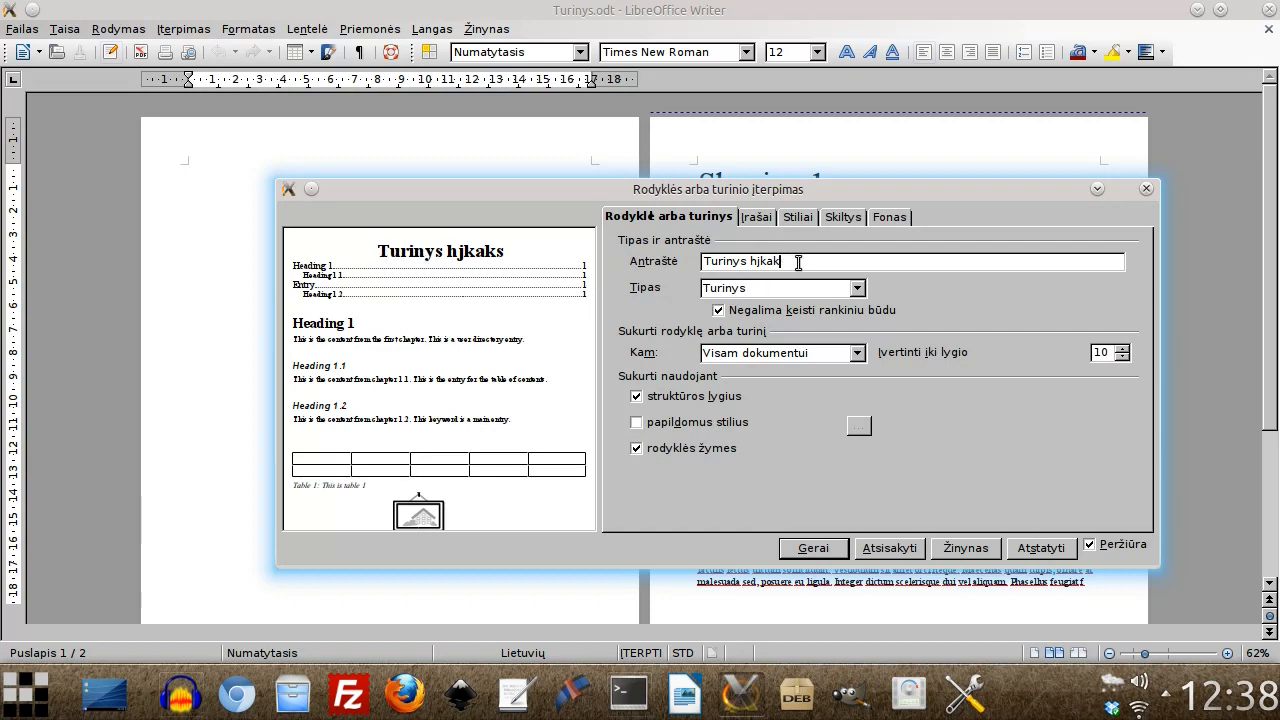
key("BackSpace")
key("BackSpace")
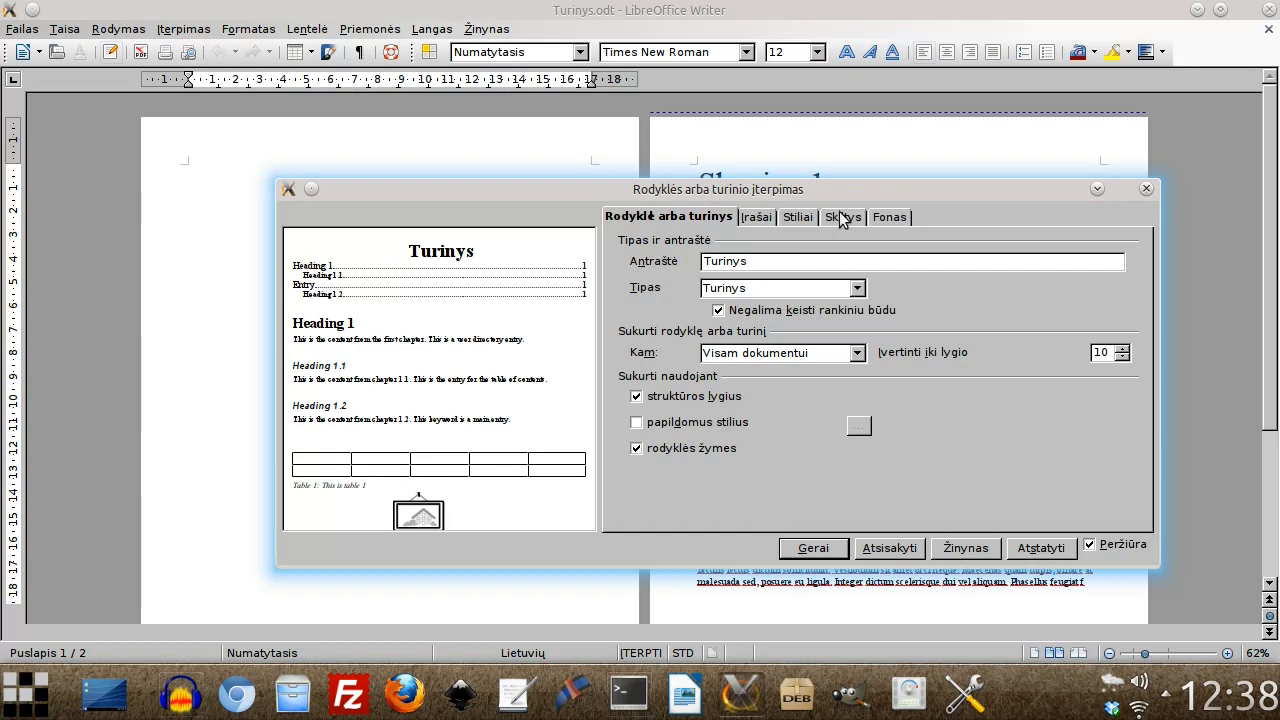
left_click(818, 554)
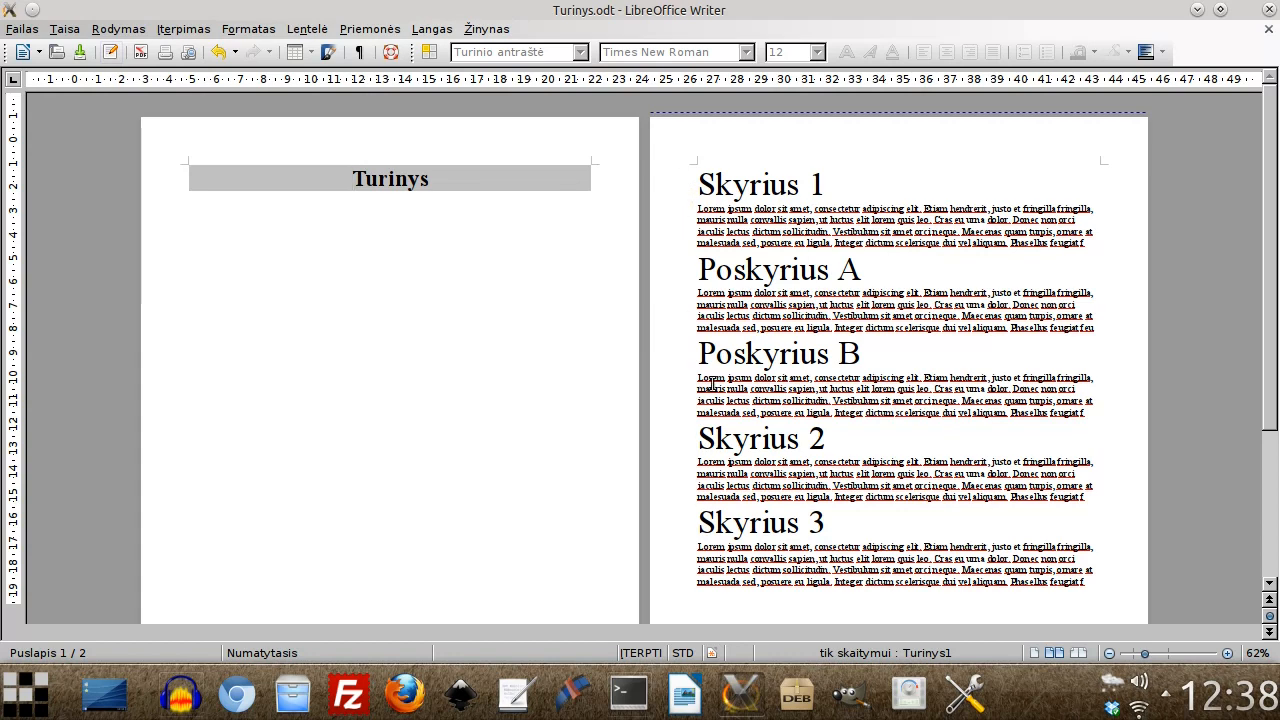
mouse_move(710, 357)
left_mouse_down()
mouse_move(686, 188)
mouse_move(482, 224)
mouse_move(357, 224)
mouse_move(372, 220)
left_mouse_up()
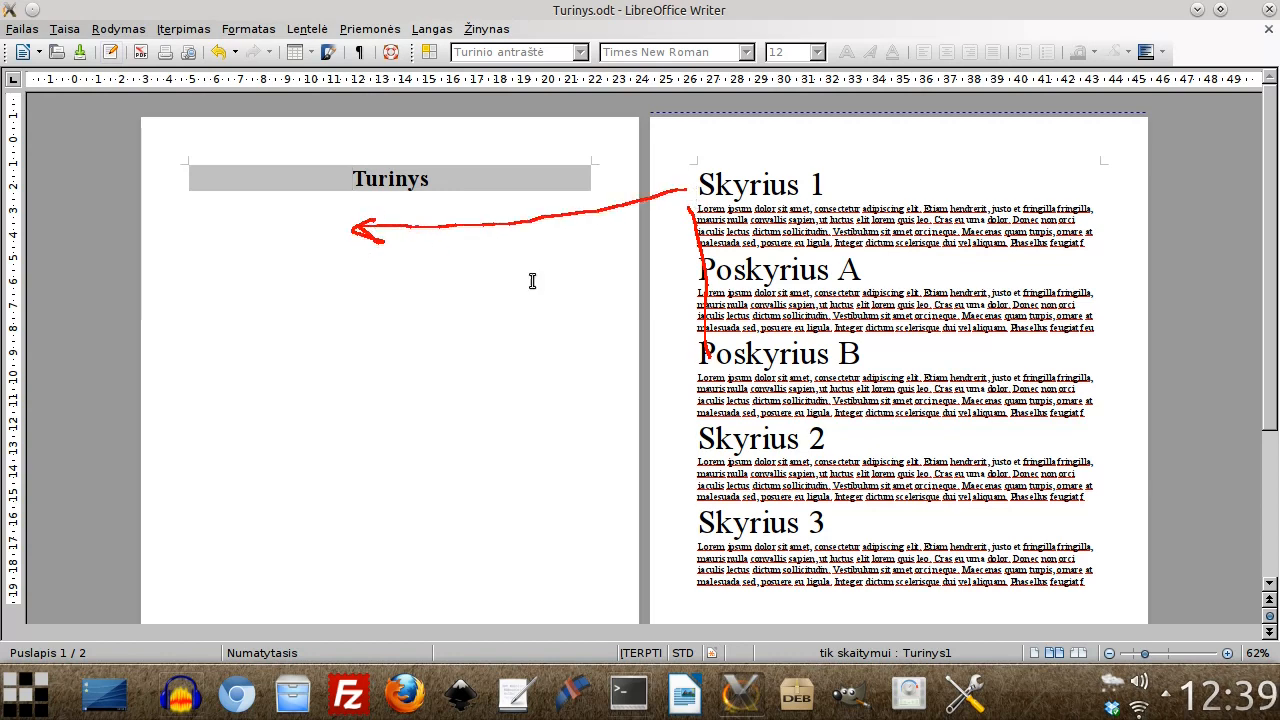
mouse_move(690, 346)
left_mouse_down()
mouse_move(370, 246)
mouse_move(378, 272)
left_mouse_up()
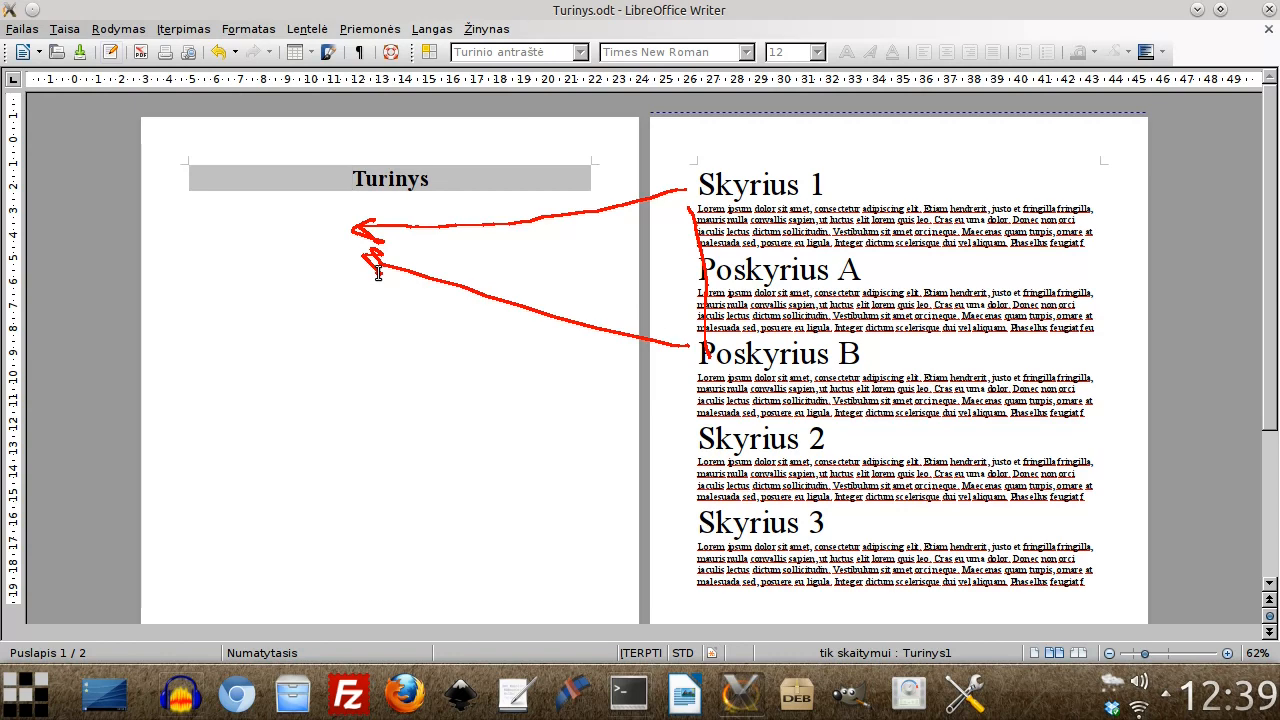
key("shift+super+F11")
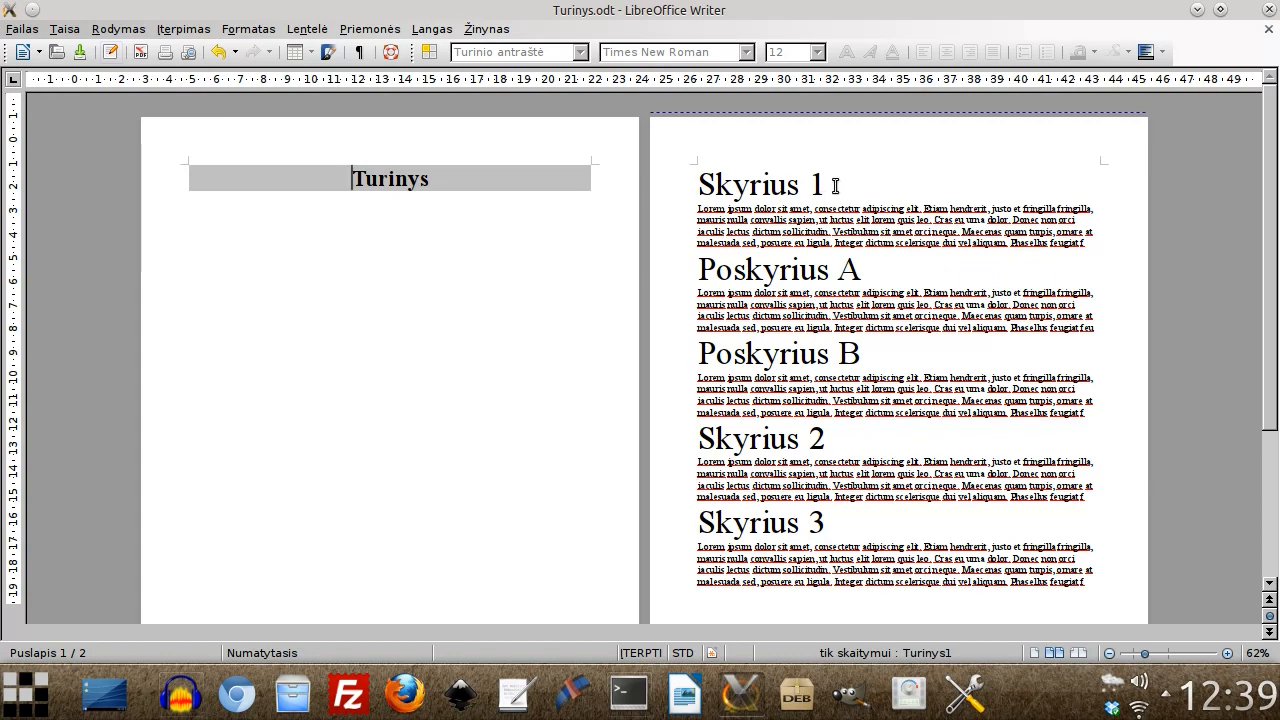
- Apply the Antraštė 1 paragraph style to the Skyrius 1, Skyrius 2 and Skyrius 3 headings together
left_click_drag(836, 187, 657, 185)
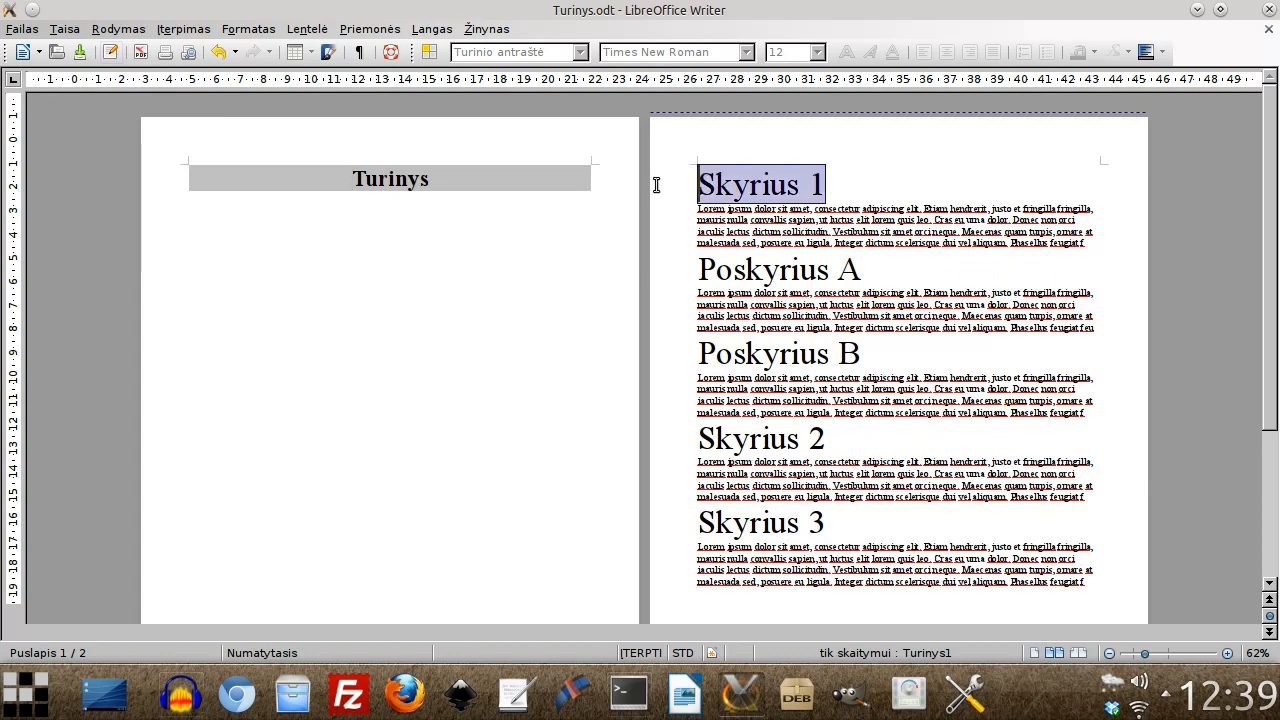
left_click(770, 195)
left_click_drag(873, 180, 701, 180)
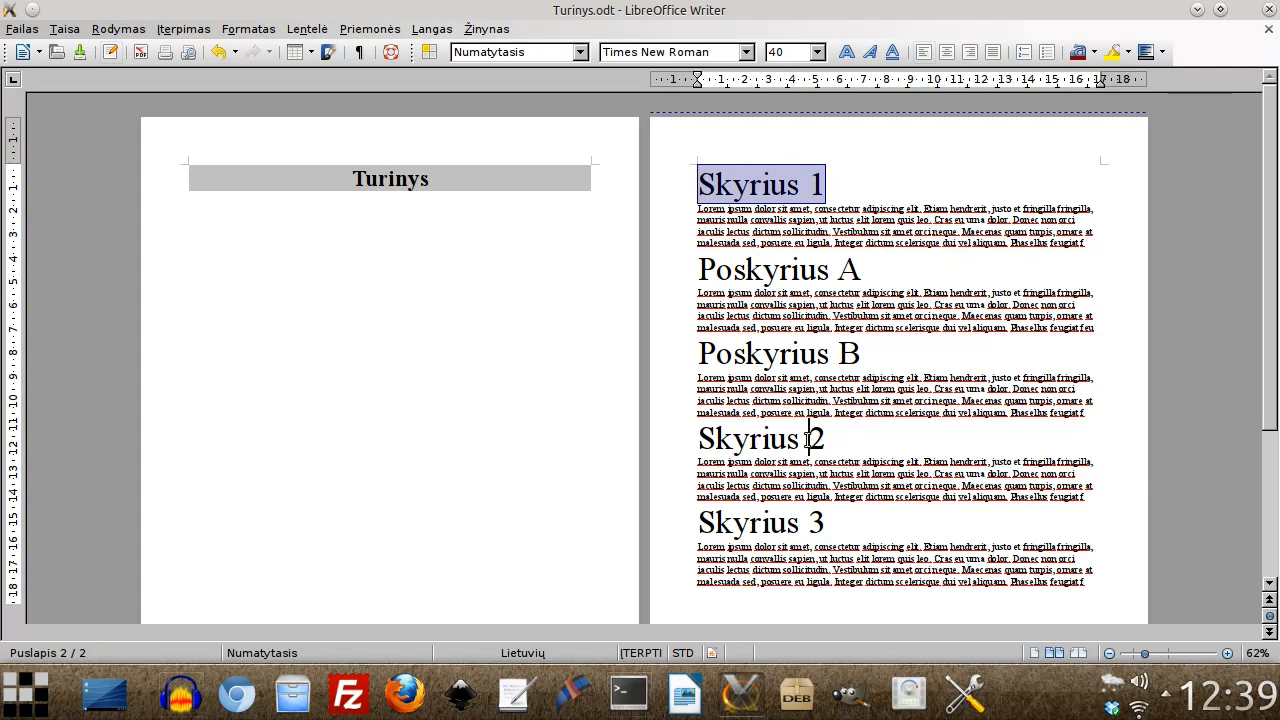
left_click_drag(826, 438, 705, 437)
left_click_drag(844, 516, 697, 522)
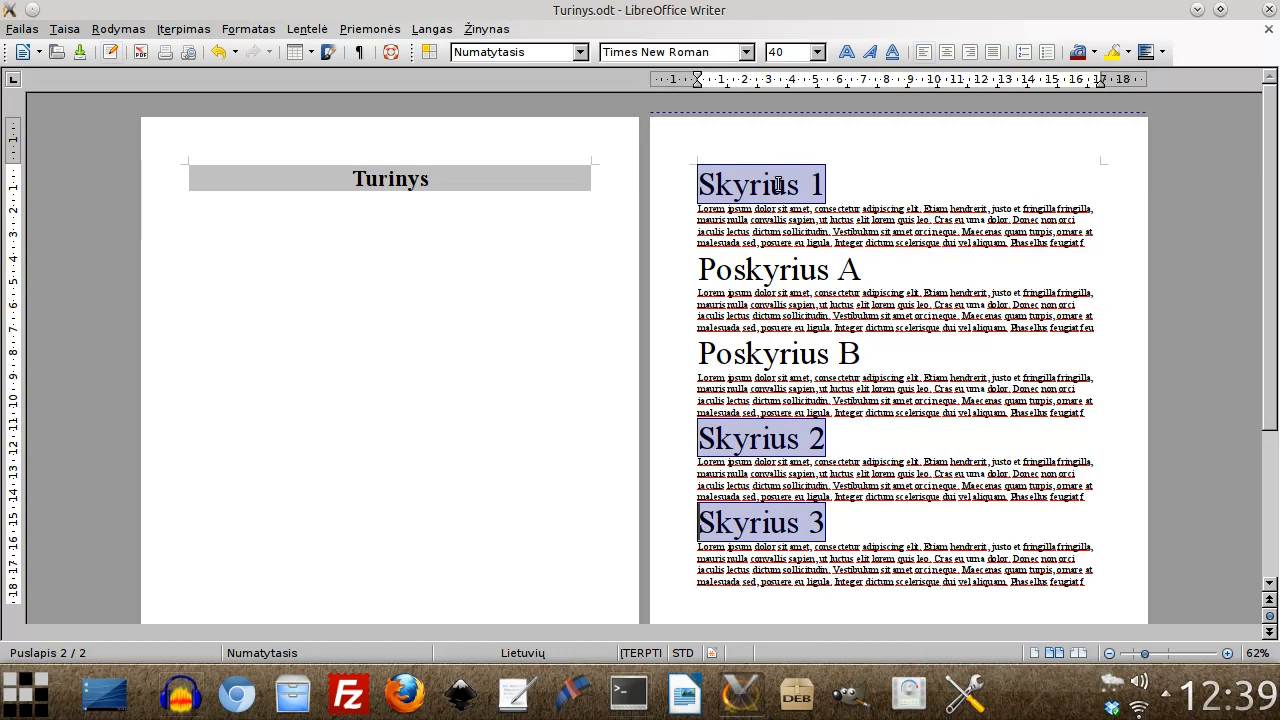
left_click(580, 52)
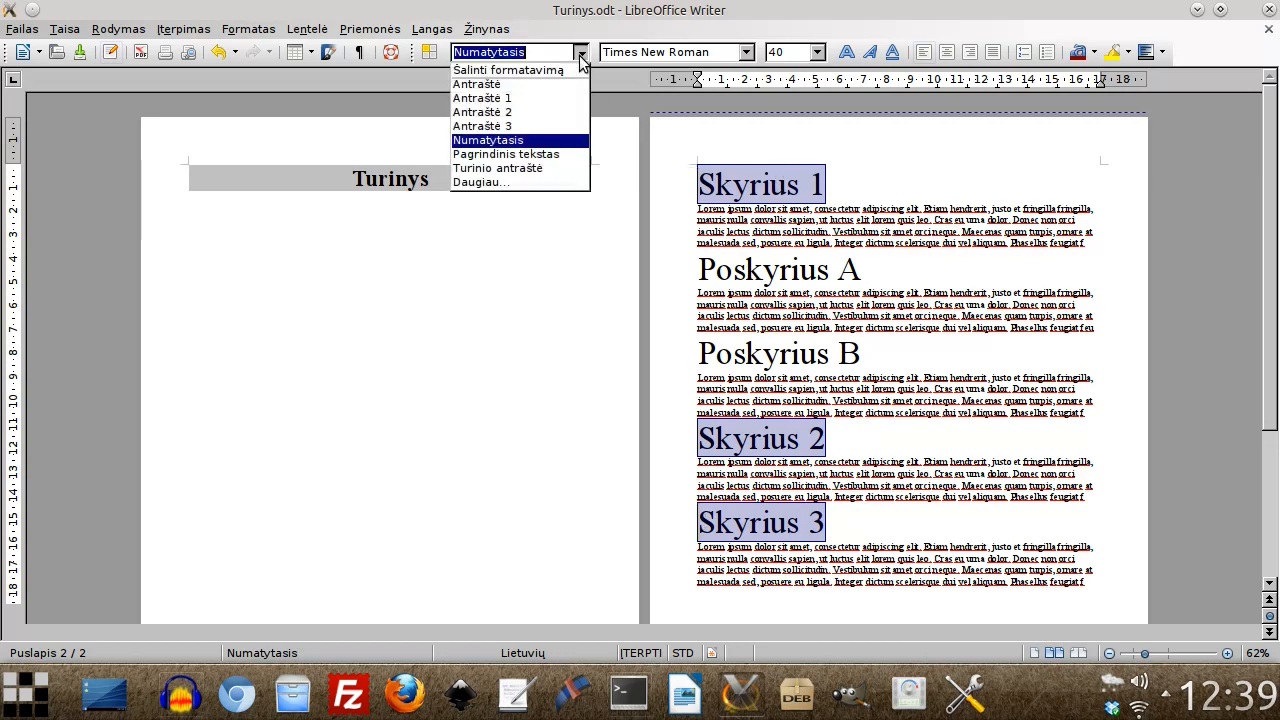
left_click(515, 99)
left_click(806, 436)
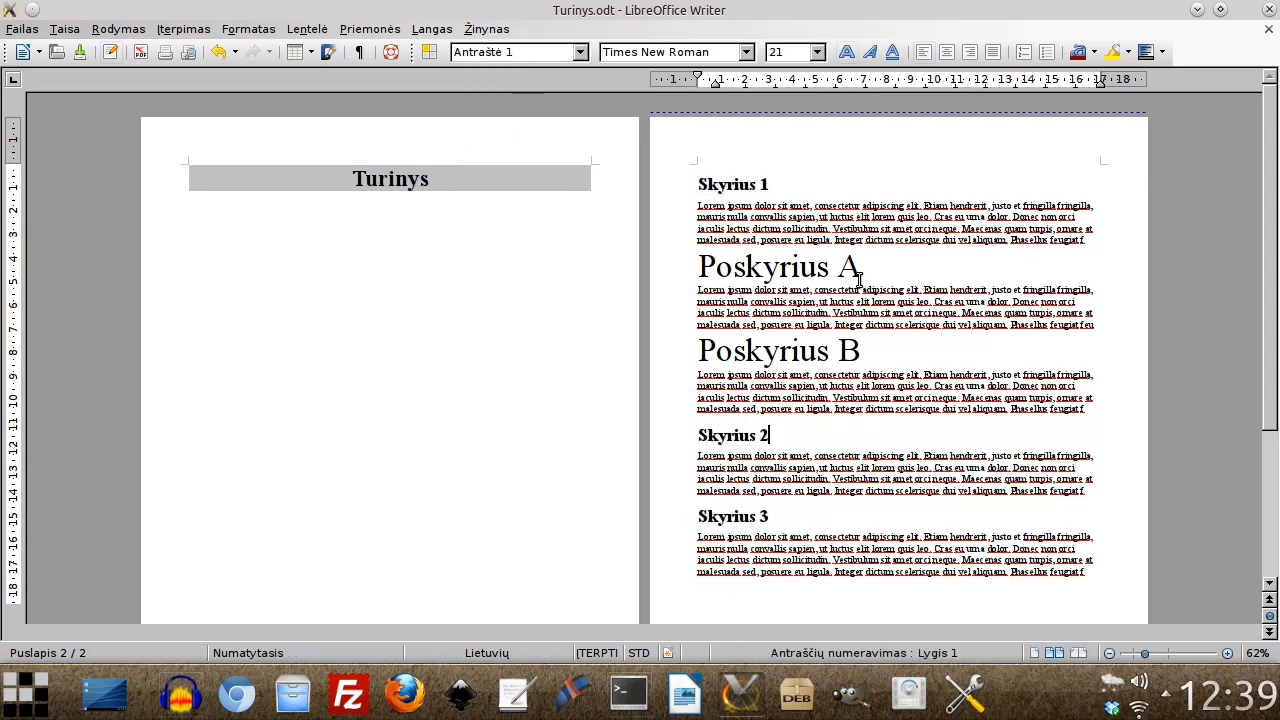
- Apply the Antraštė 2 paragraph style to the Poskyrius A and Poskyrius B subheadings together
left_click_drag(877, 272, 698, 267)
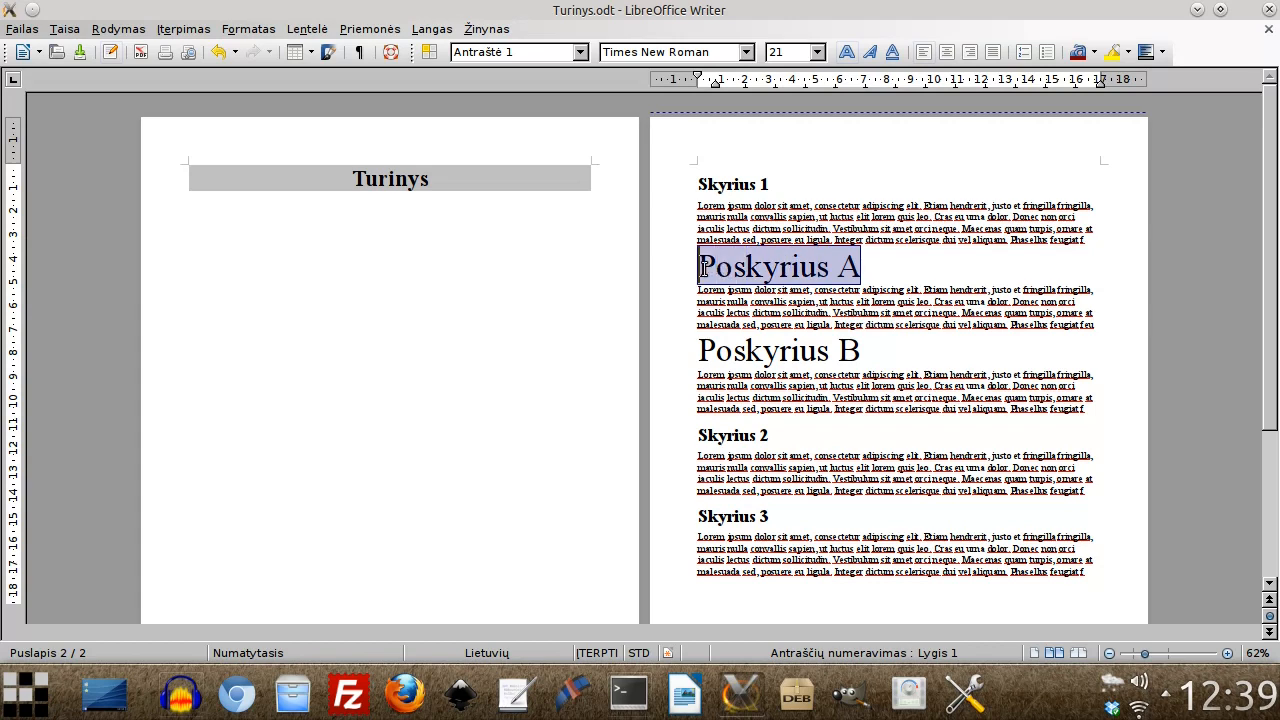
left_click_drag(883, 357, 699, 350)
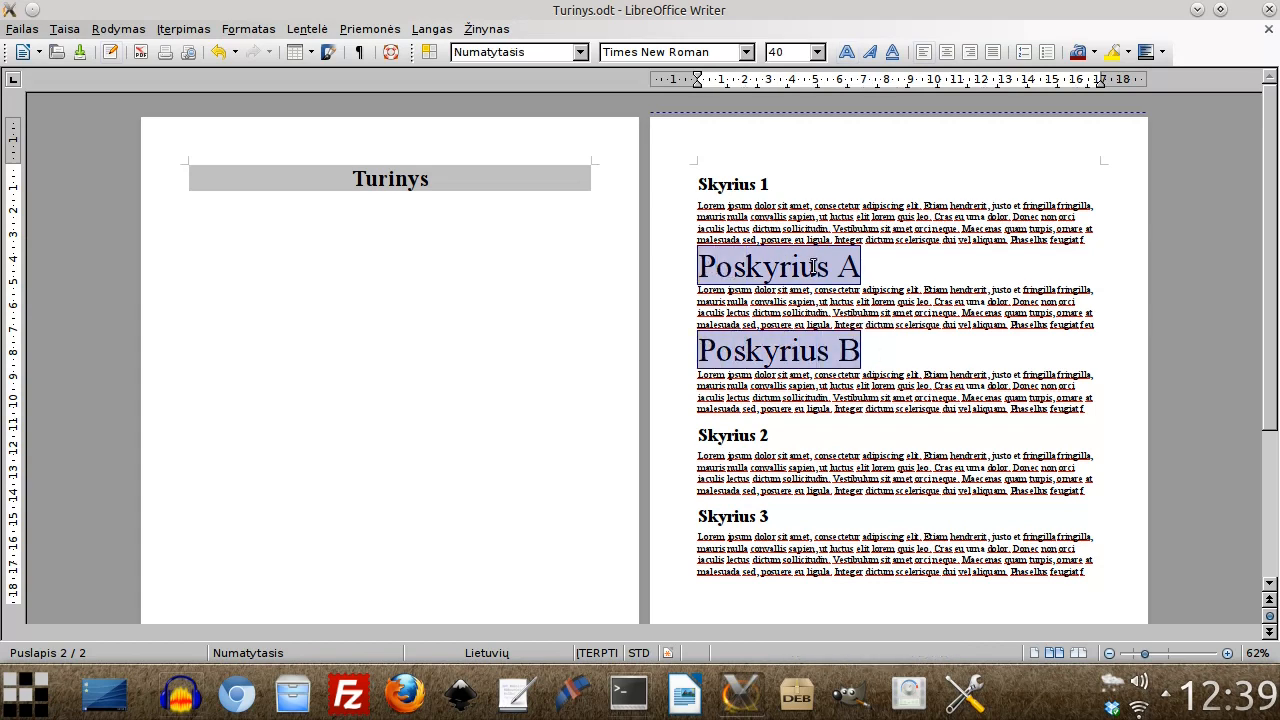
left_click(580, 55)
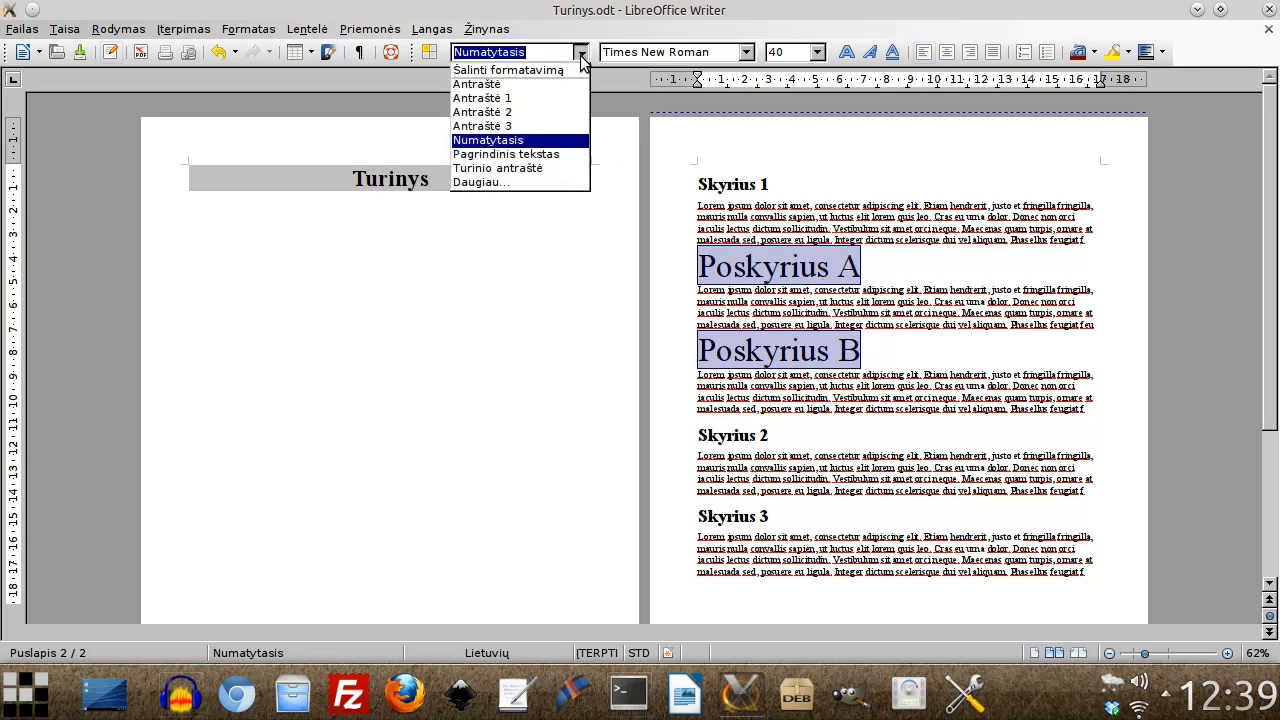
left_click(530, 113)
left_click(790, 263)
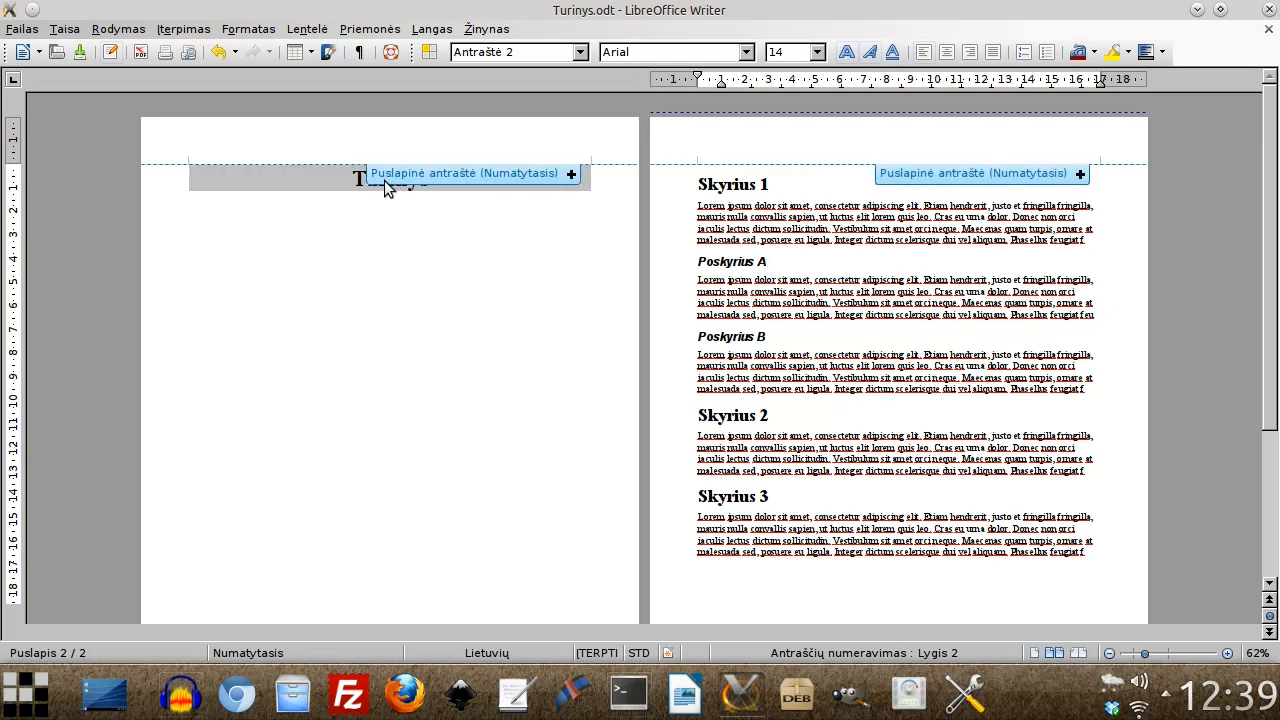
- Update the Turinys table of contents so it lists the styled chapter and subchapter headings
right_click(334, 179)
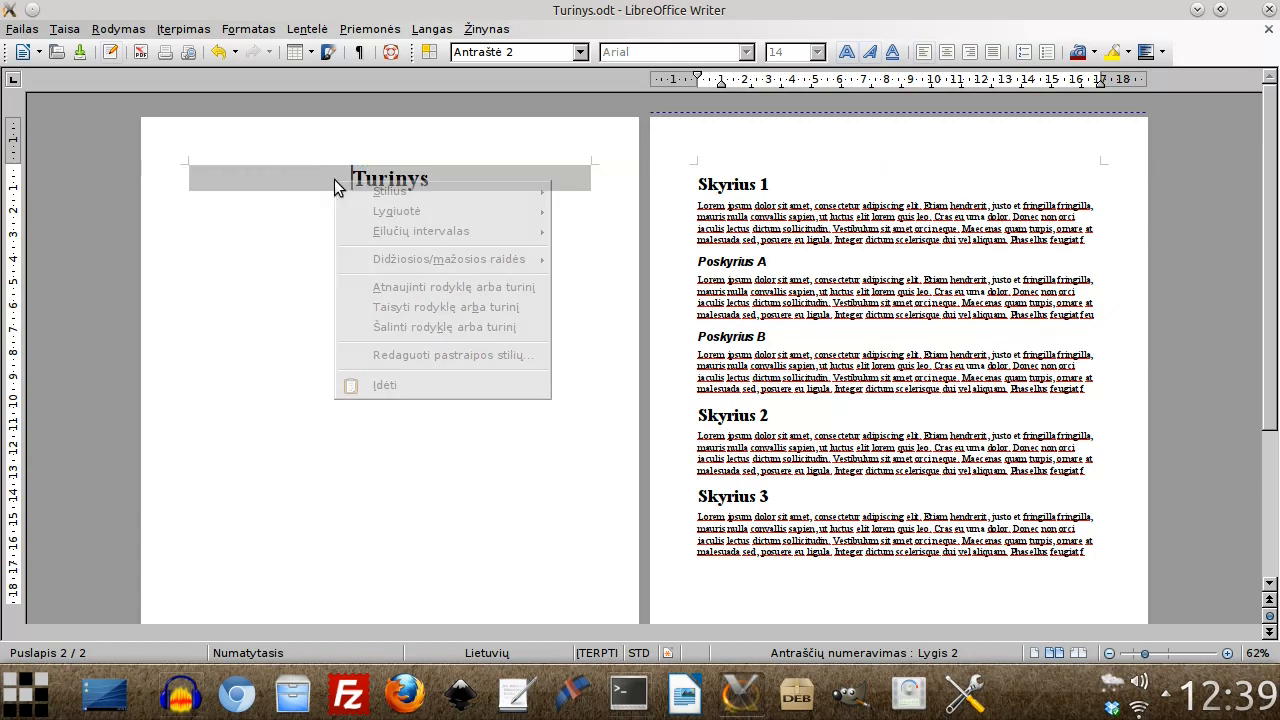
left_click(418, 288)
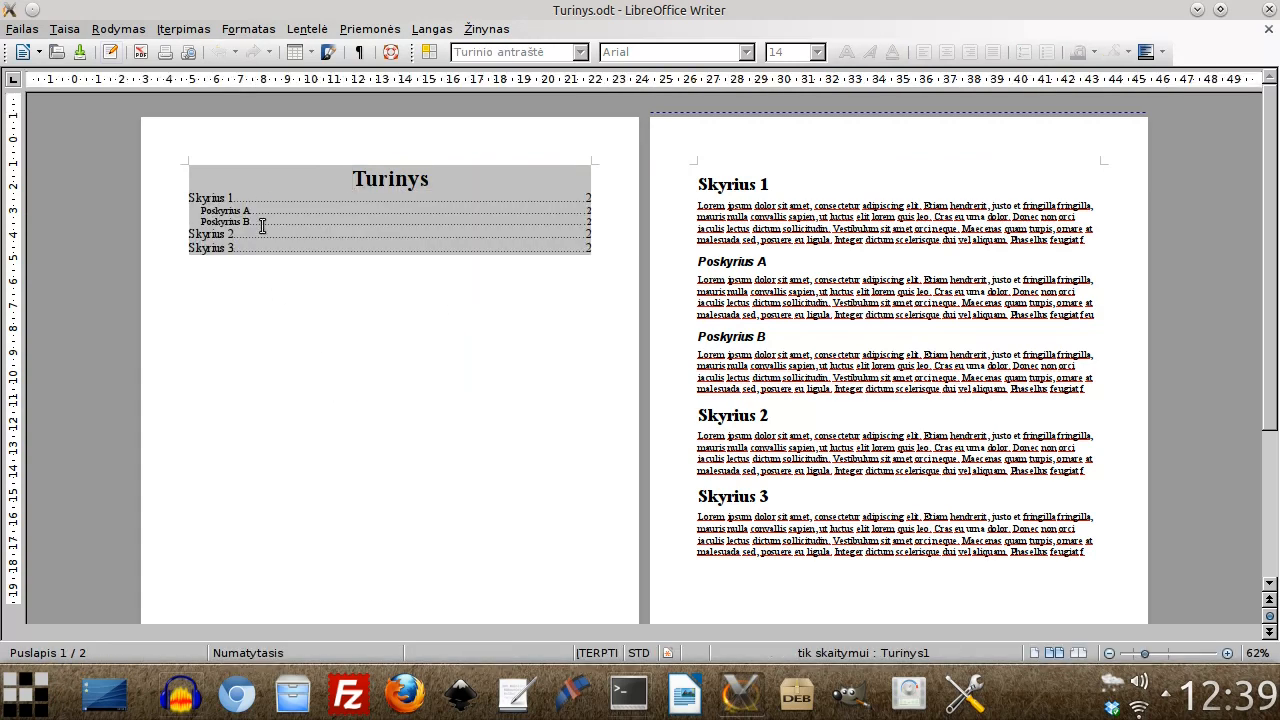
left_click(202, 196)
left_click(265, 221)
- Append "keistą savitą" to the Skyrius 1 heading on the second page
left_click(776, 185)
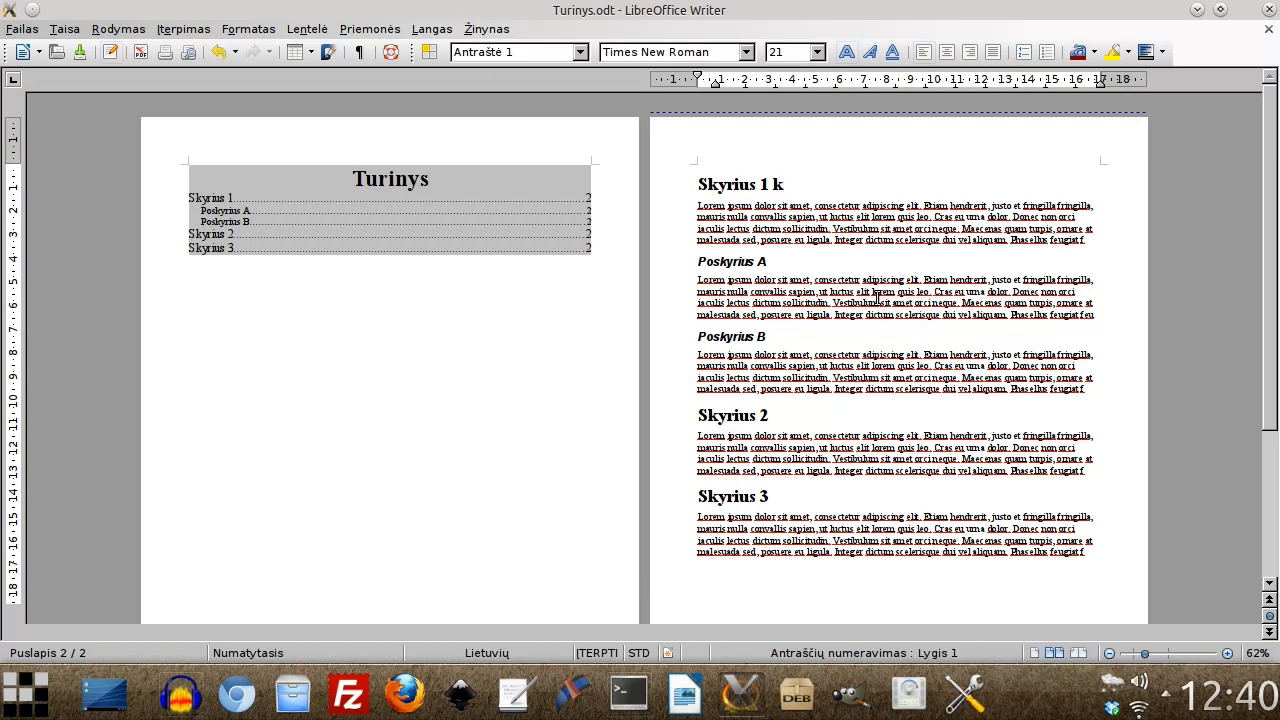
type("keista")
type(" savitą")
left_click(990, 337)
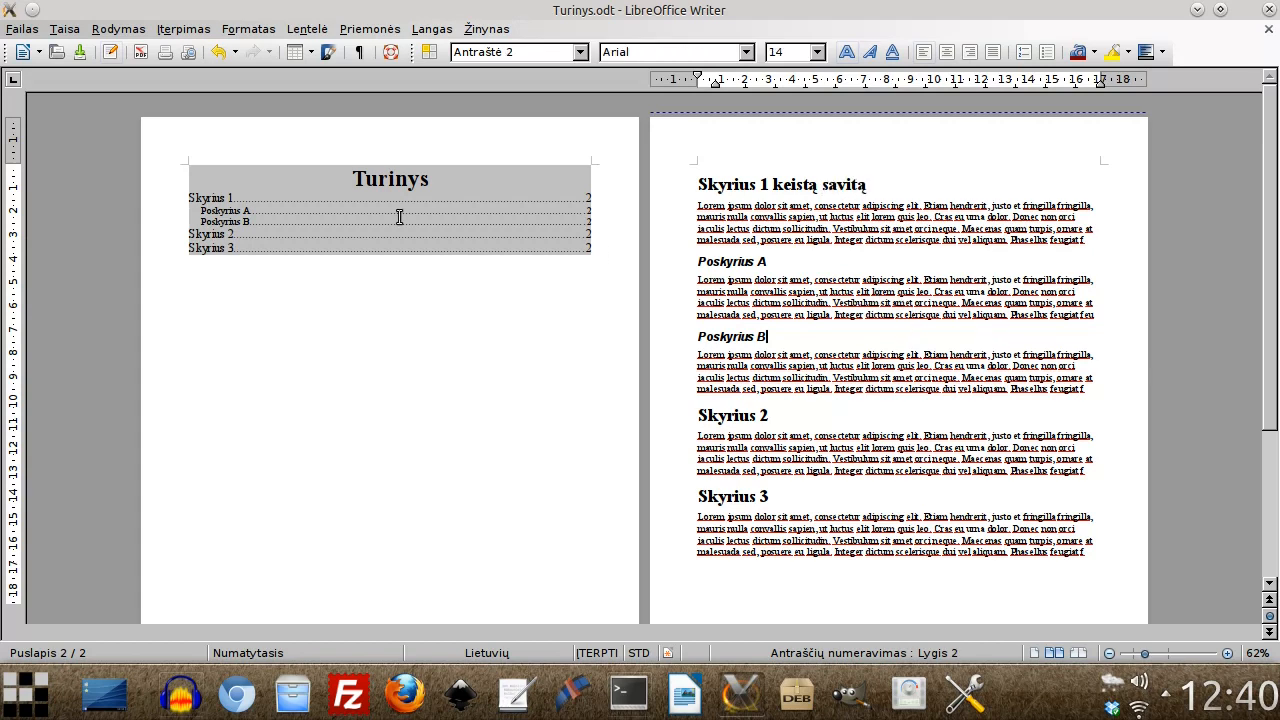
- Update the table of contents to pick up the changed Skyrius 1 heading
right_click(341, 210)
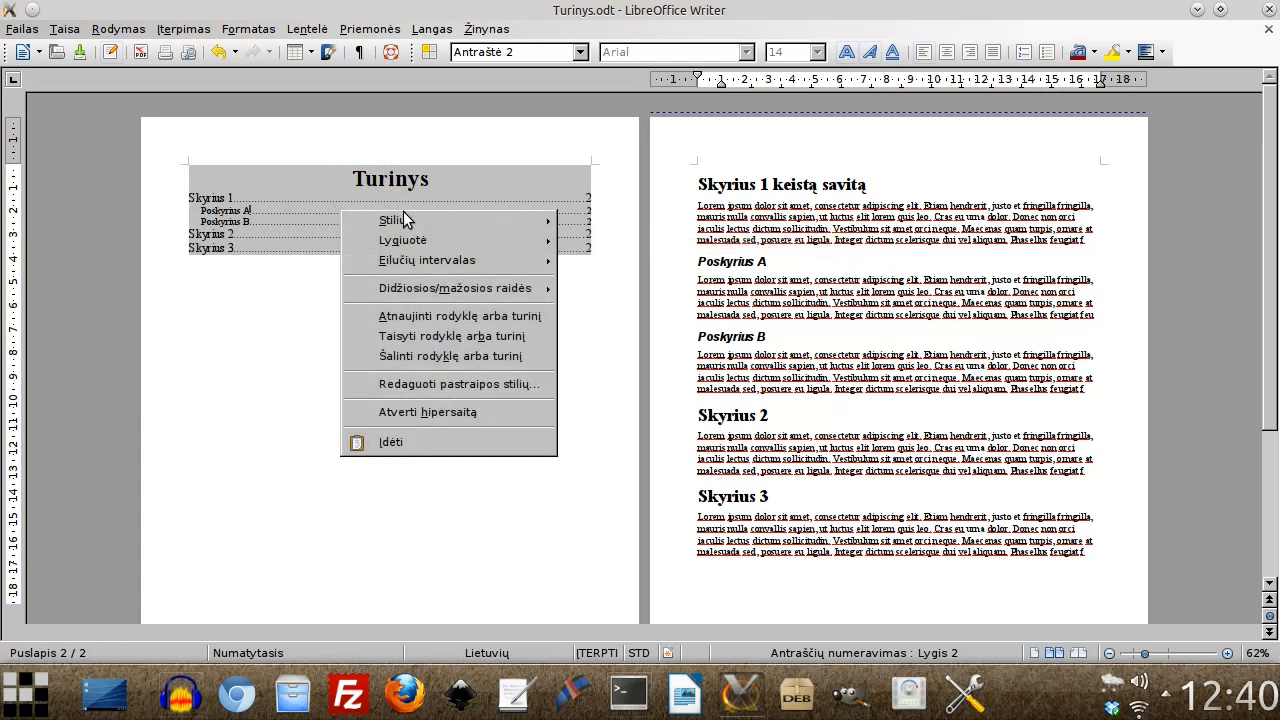
left_click(432, 318)
left_click(295, 198)
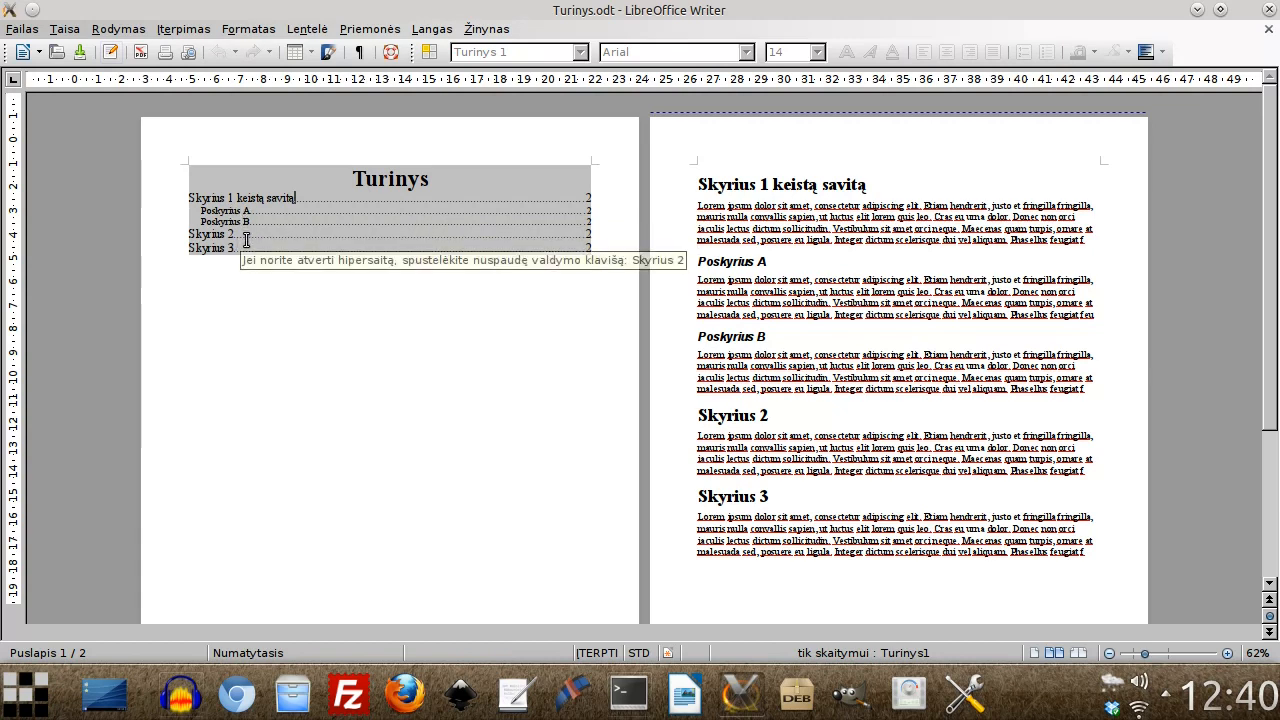
- Follow the hyperlink of the first table of contents entry to its heading, and return to the two-page overview
scroll(243, 217, "up", 5, "ctrl")
scroll(476, 284, "up", 3, "ctrl")
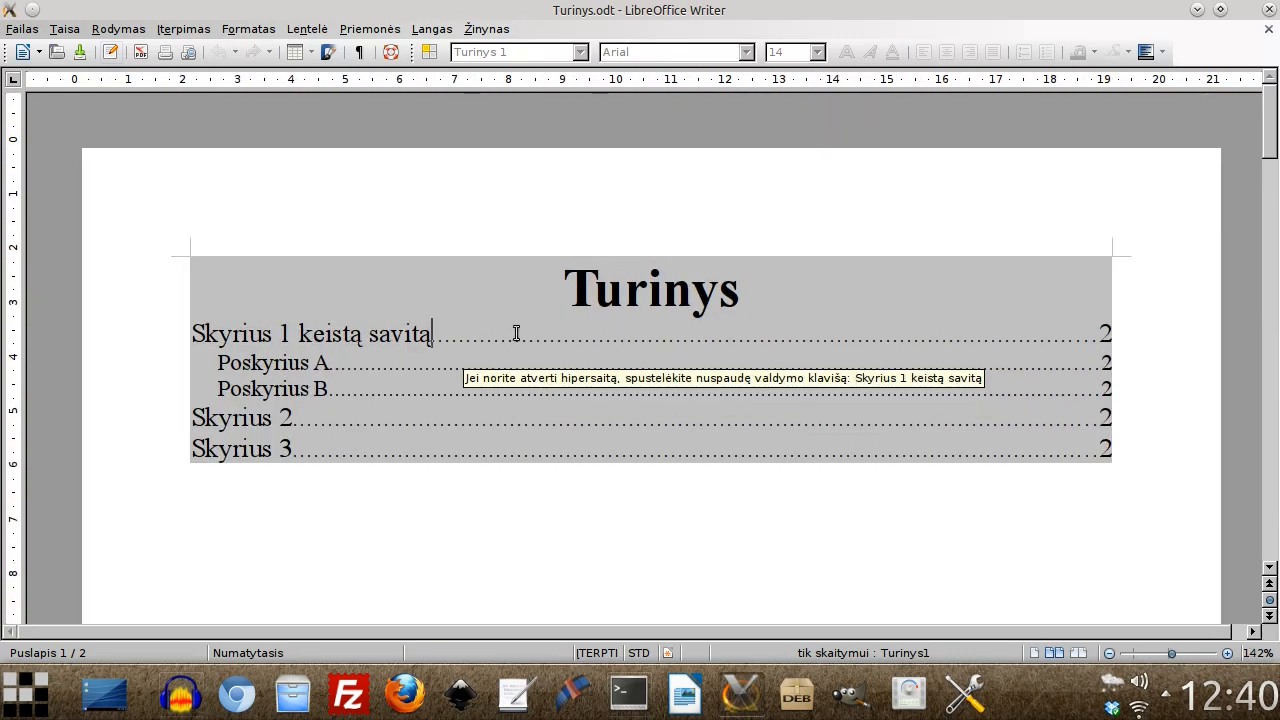
left_click(366, 338, "ctrl")
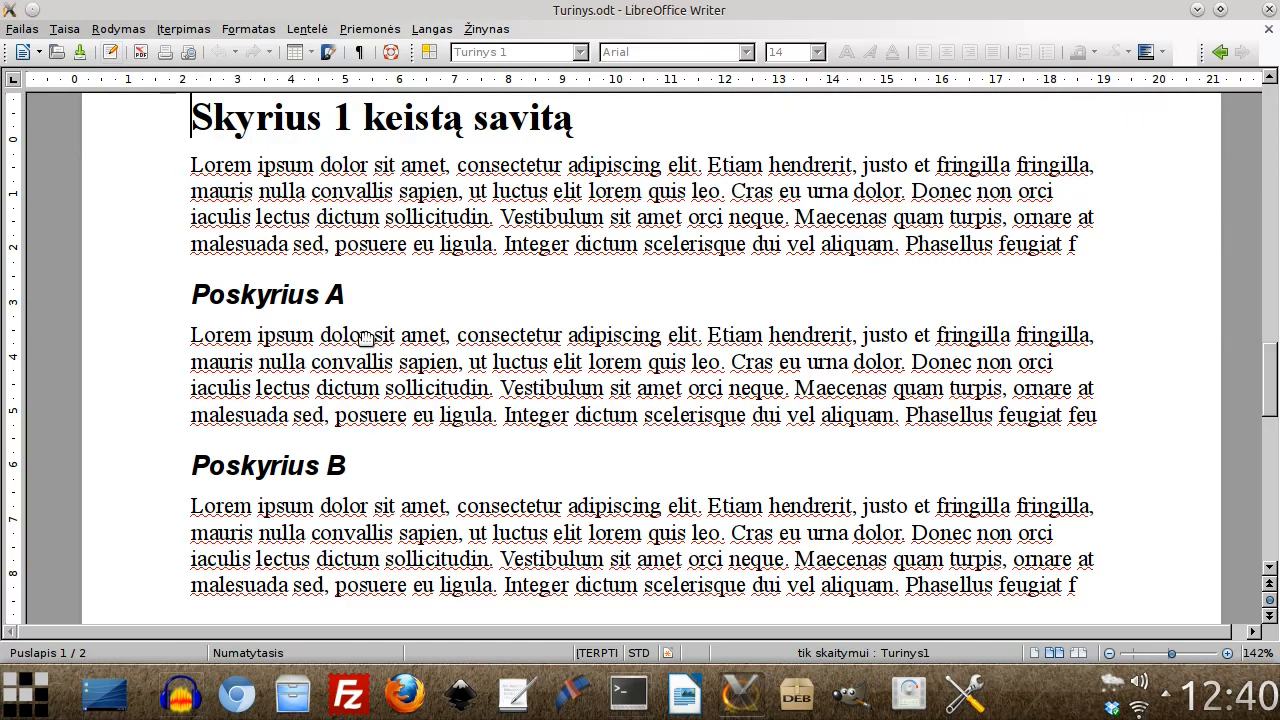
scroll(211, 131, "up", 3)
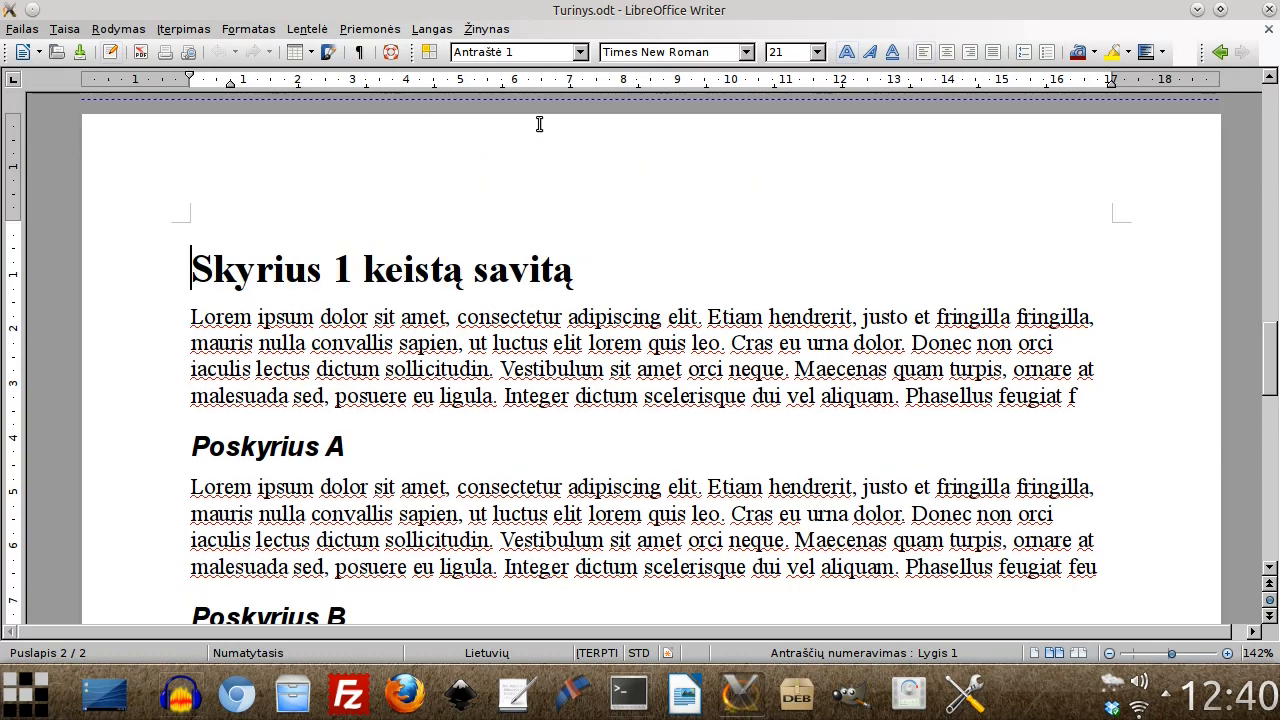
scroll(351, 313, "down", 6, "ctrl")
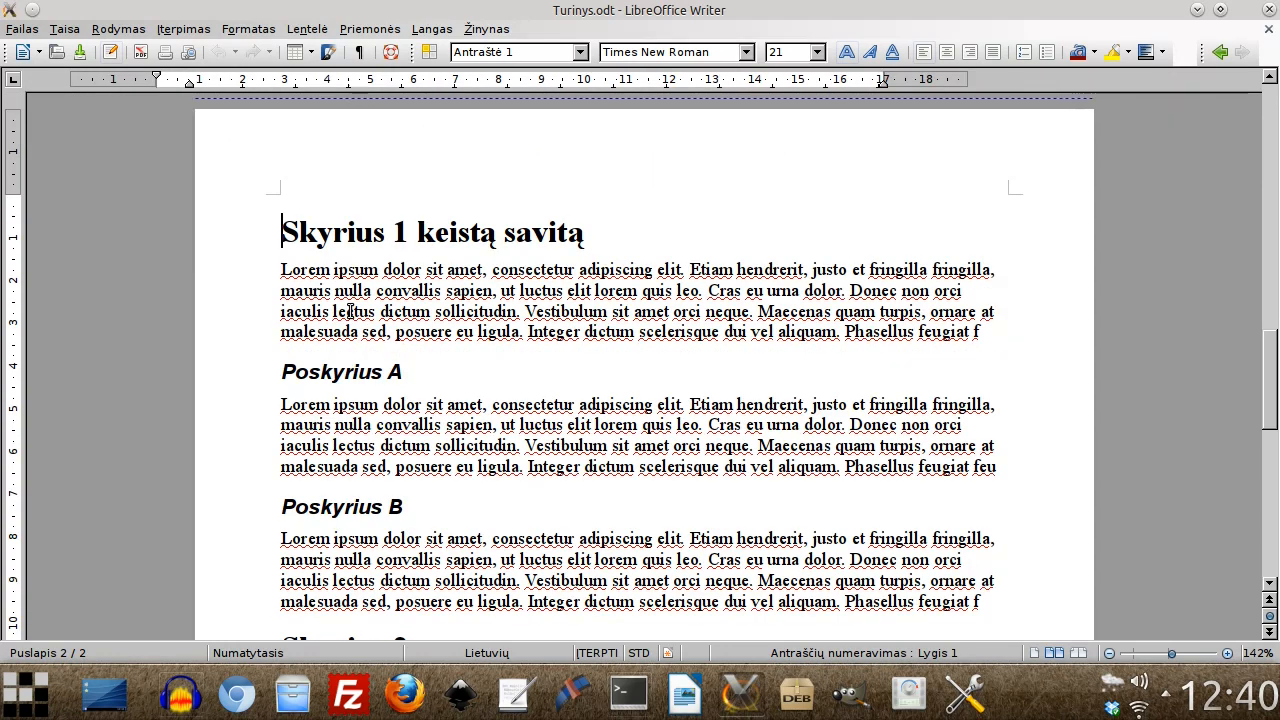
scroll(515, 272, "up", 1)
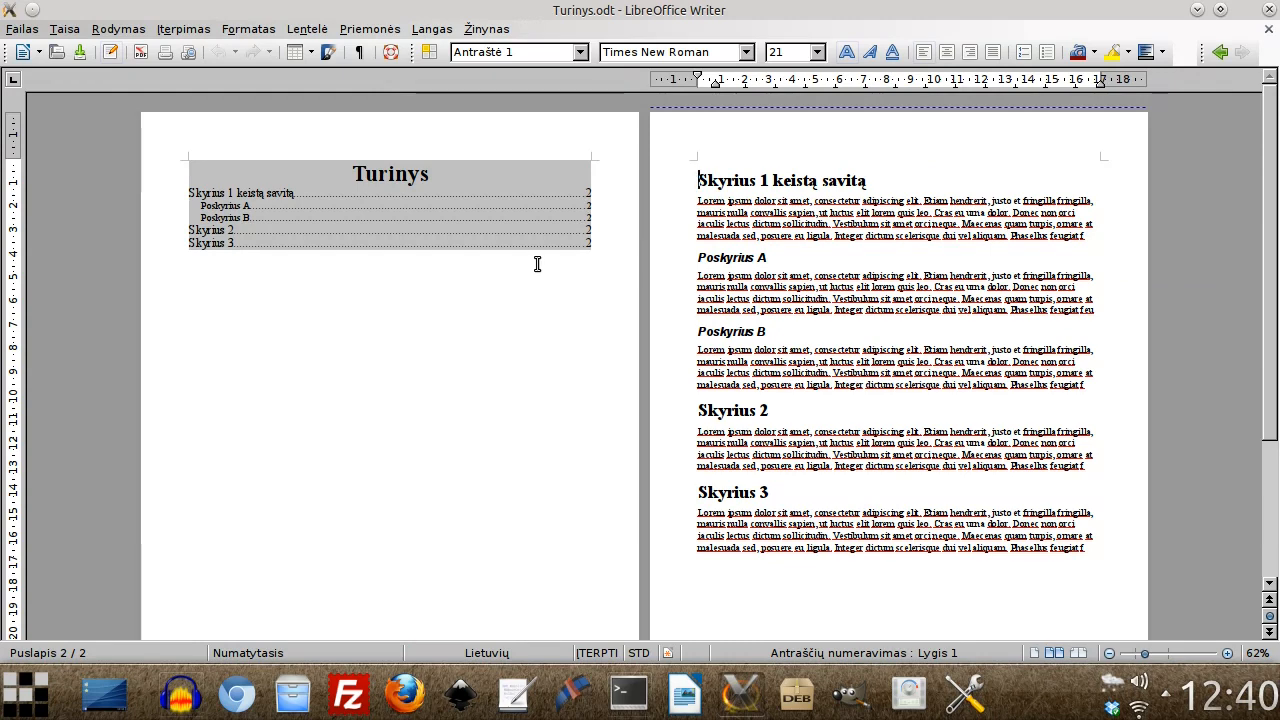
- Insert page breaks before the Skyrius 2 and Skyrius 3 headings so each chapter starts on its own page
left_click_drag(606, 239, 573, 194)
left_click(609, 247)
left_click(681, 410)
left_click(699, 411)
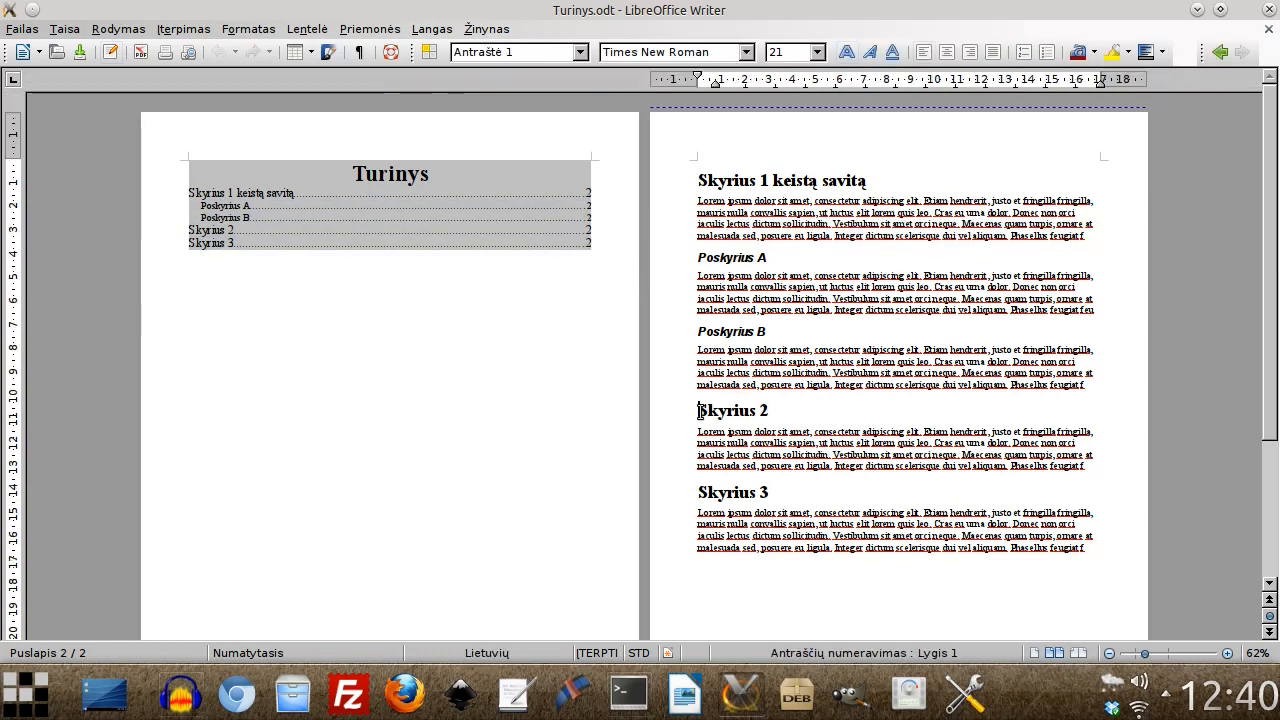
key("ctrl+Return")
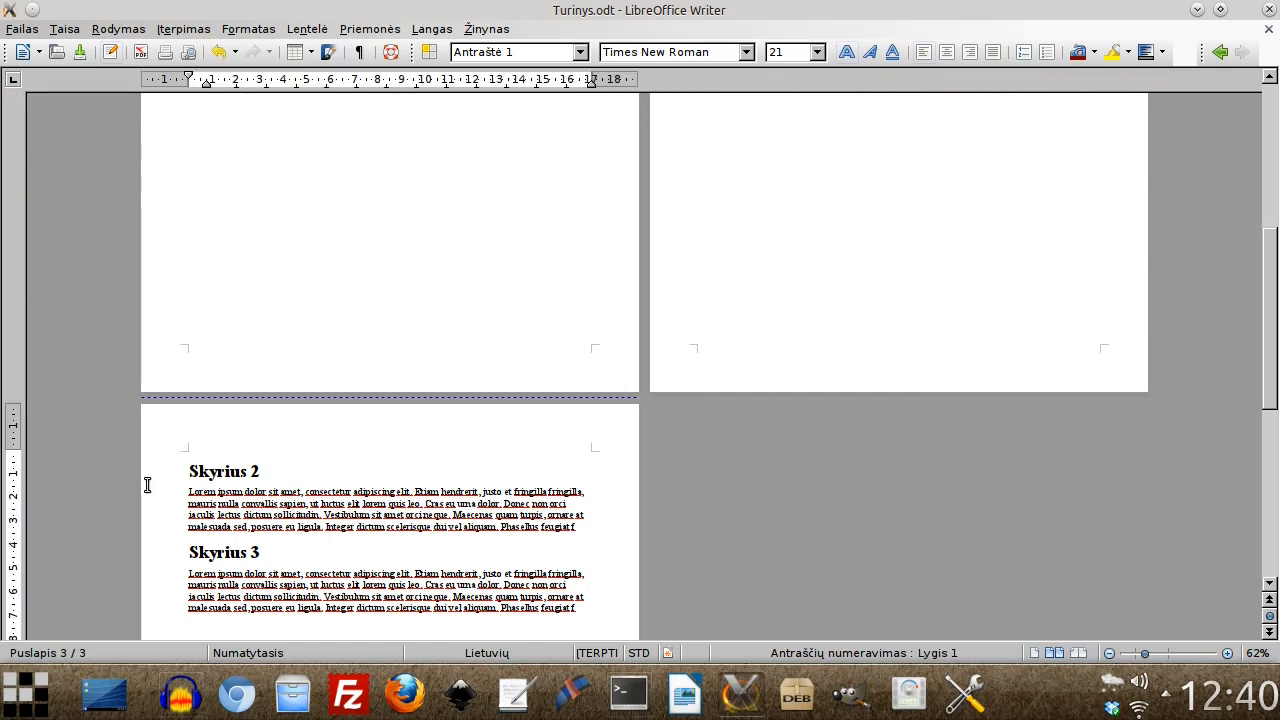
left_click(163, 480)
key("ctrl+Return")
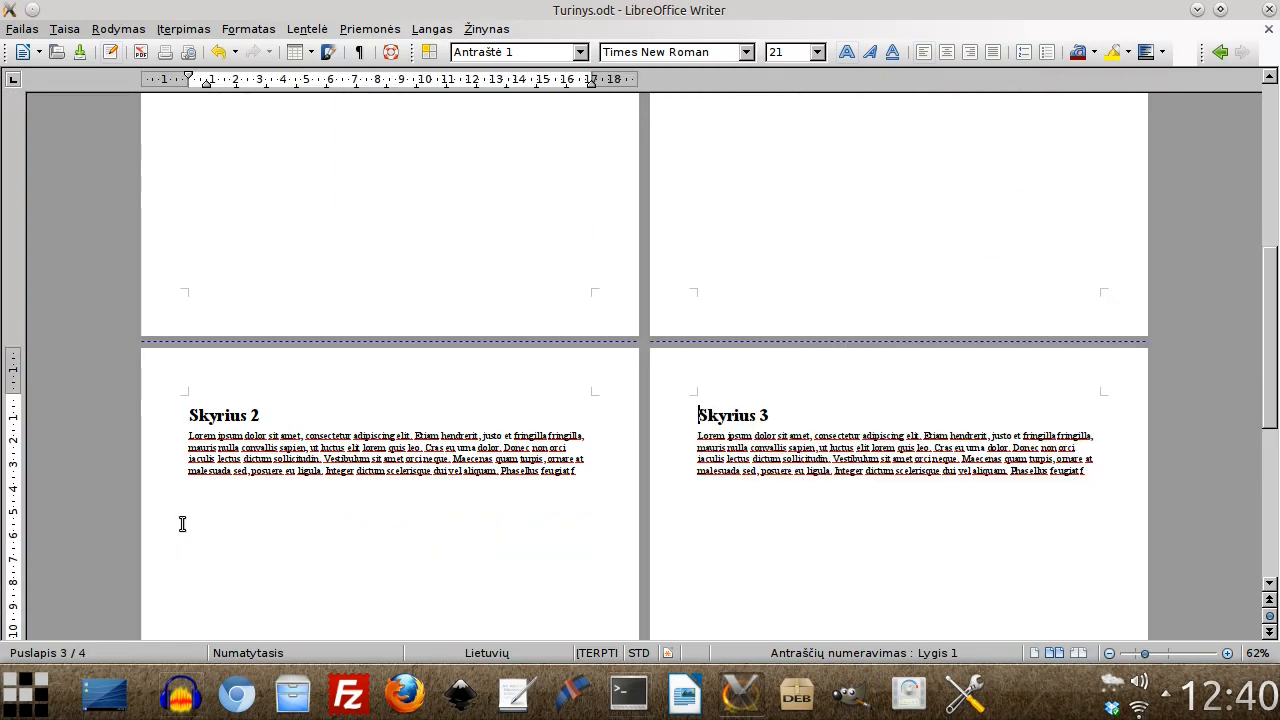
- Update the table of contents to pick up the new page positions of the Skyrius 2 and Skyrius 3 headings
scroll(549, 475, "down", 3)
scroll(548, 478, "down", 3)
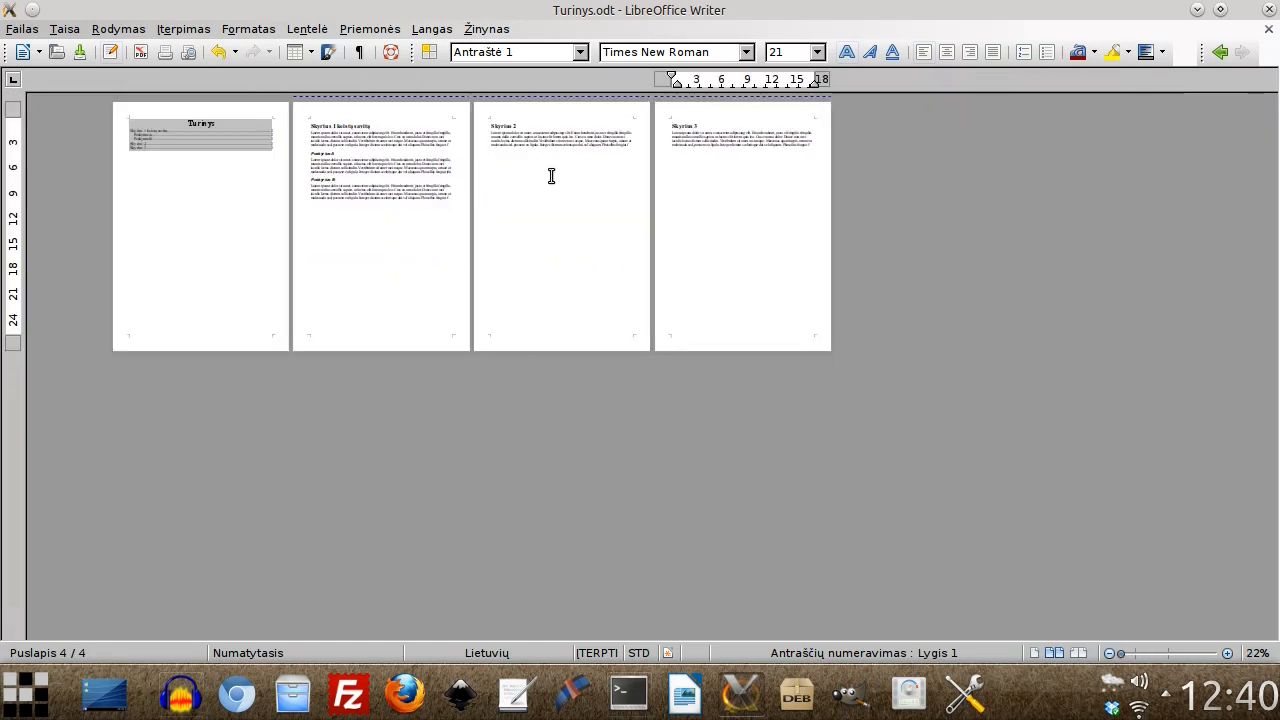
scroll(370, 205, "up", 3)
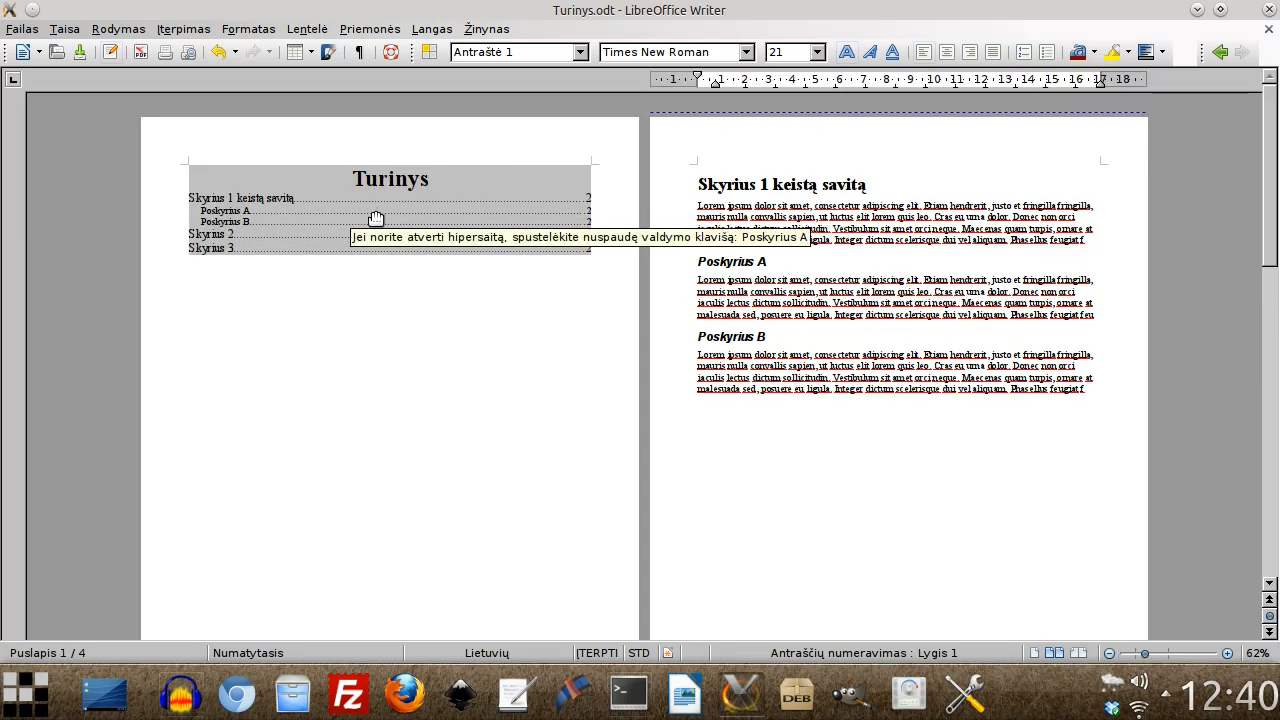
right_click(376, 212)
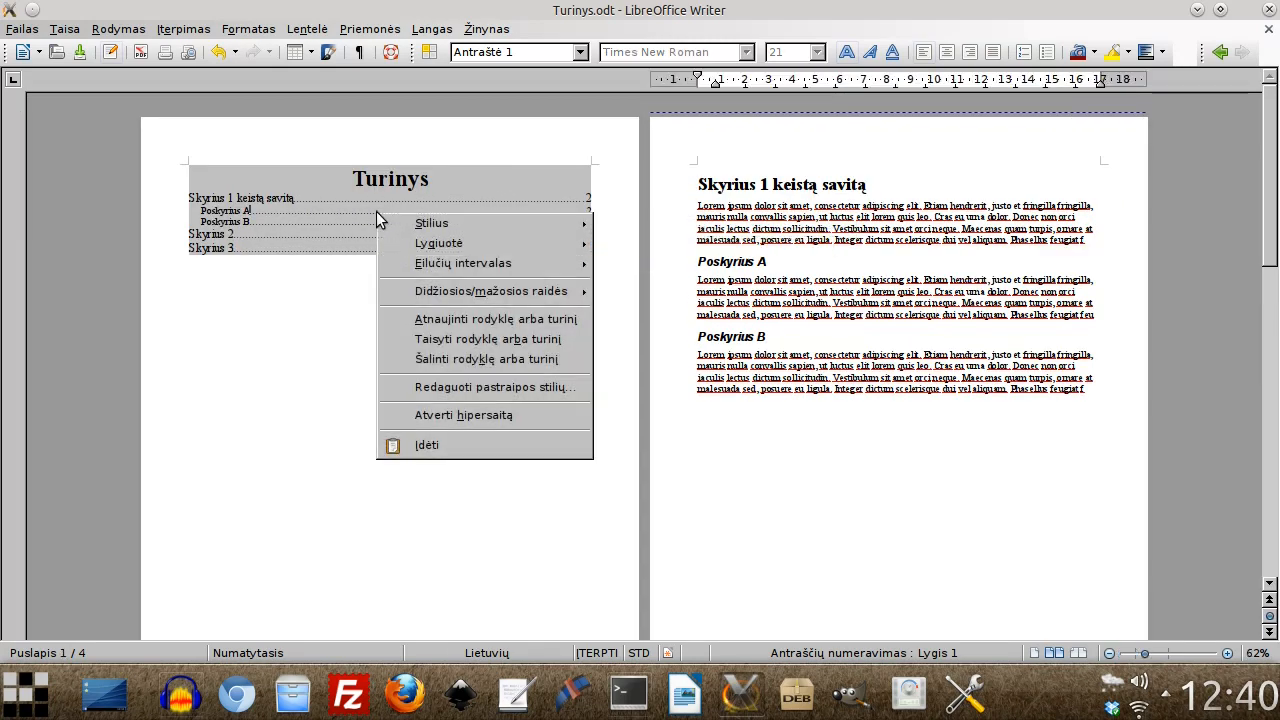
left_click(451, 322)
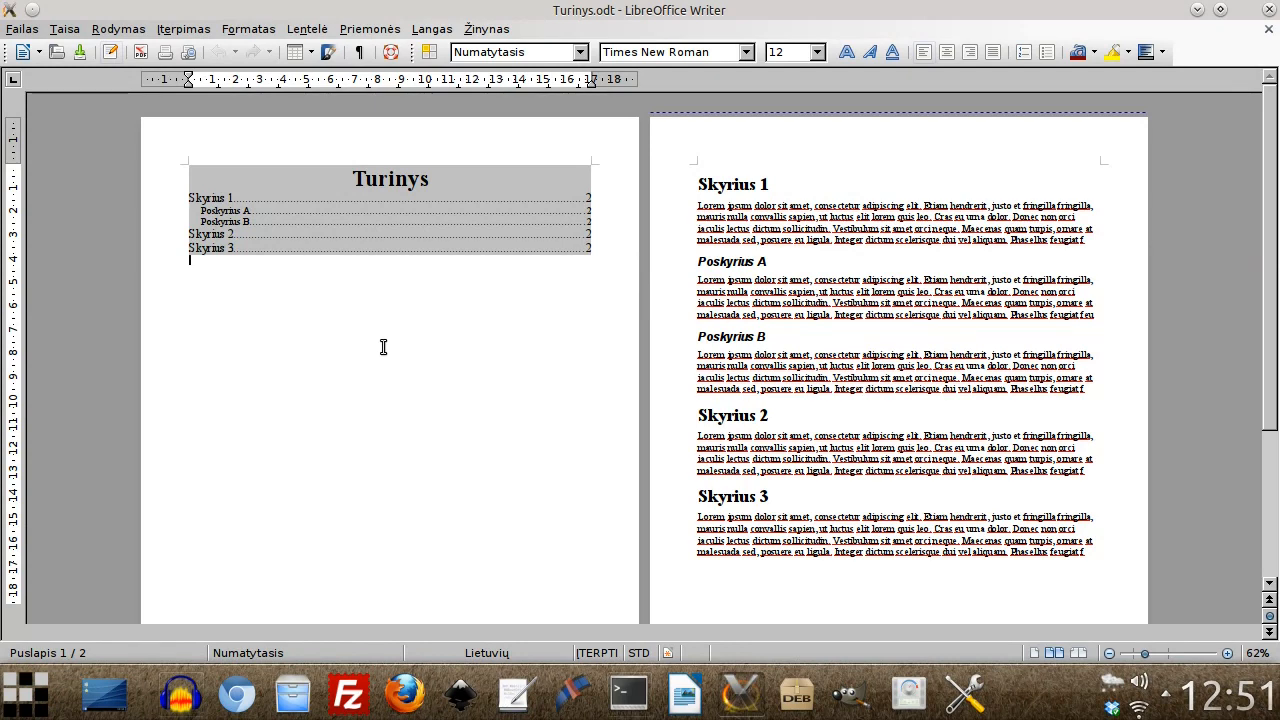
- Open the table of contents for editing and review its general settings, entry structure for levels 1 to 3, styles and columns
scroll(357, 229, "up", 5, "ctrl")
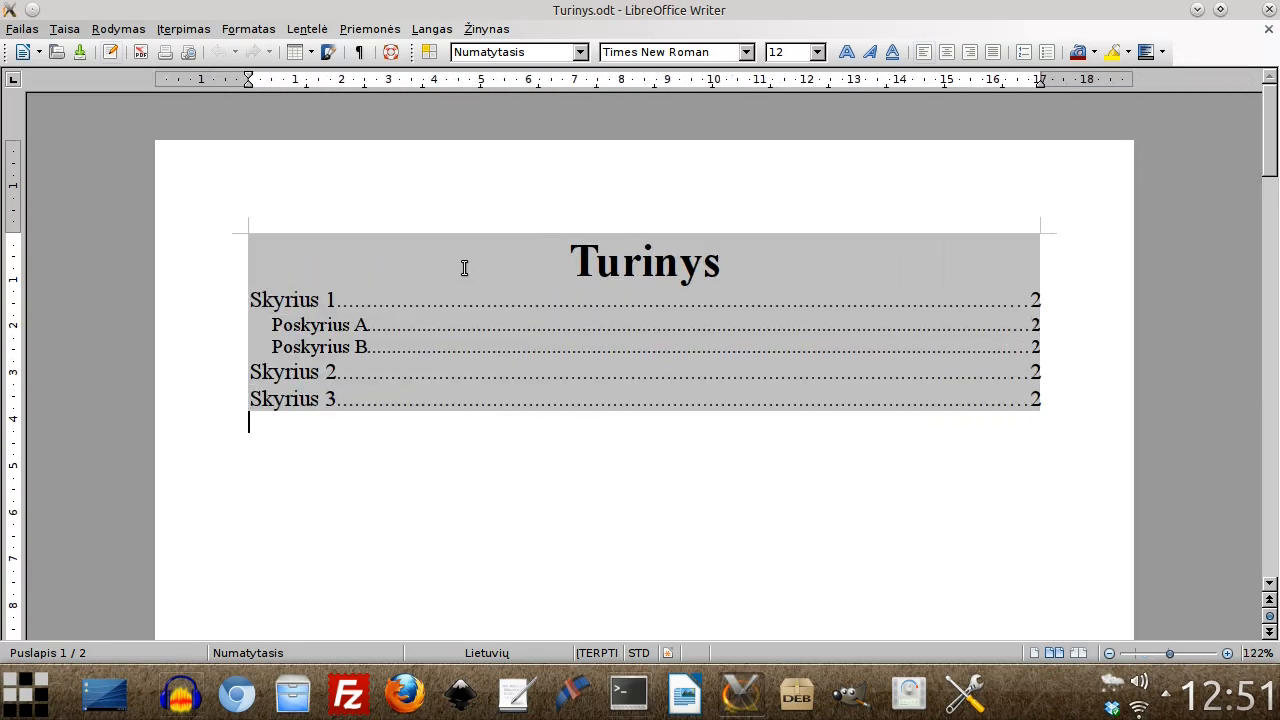
scroll(464, 268, "up", 1, "ctrl")
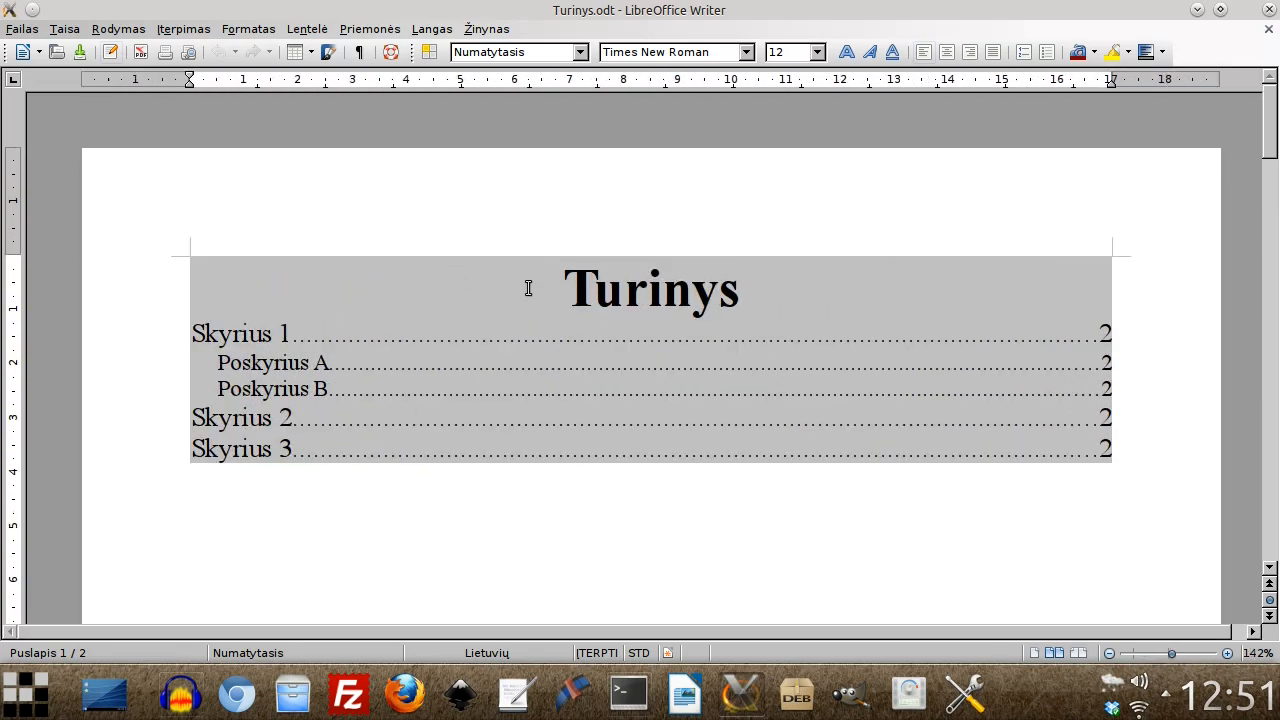
right_click(528, 288)
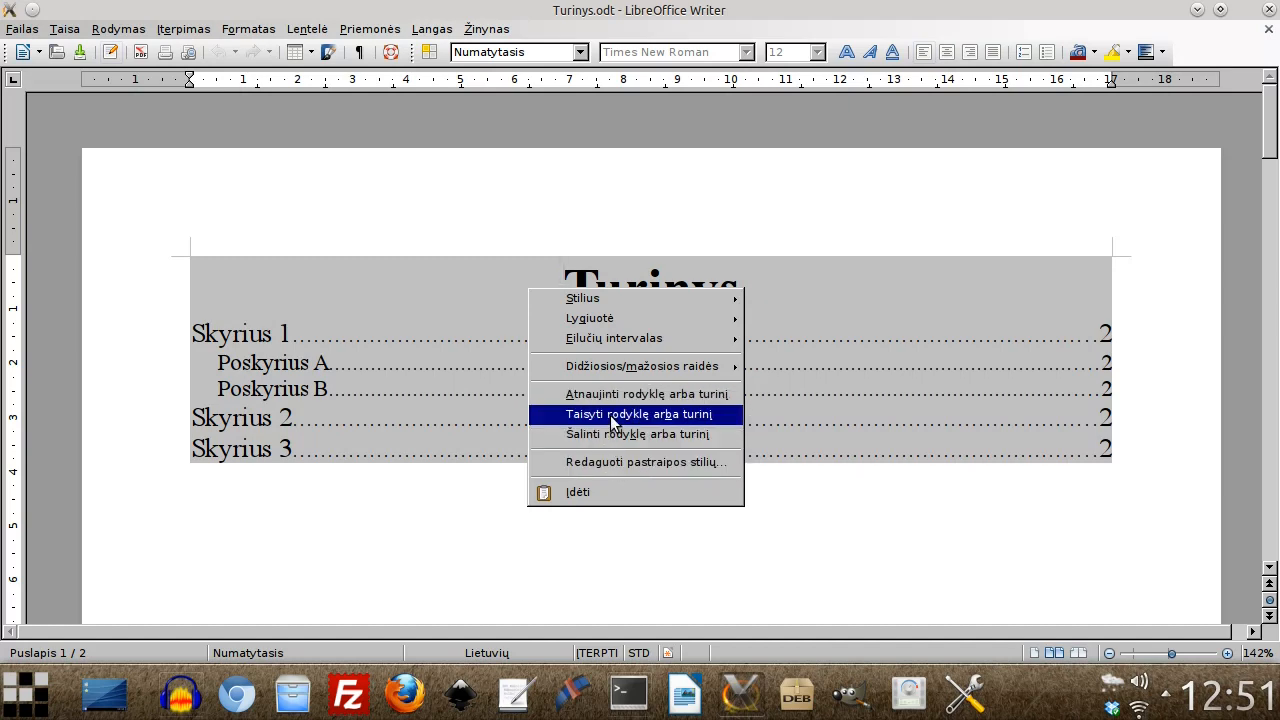
left_click(612, 420)
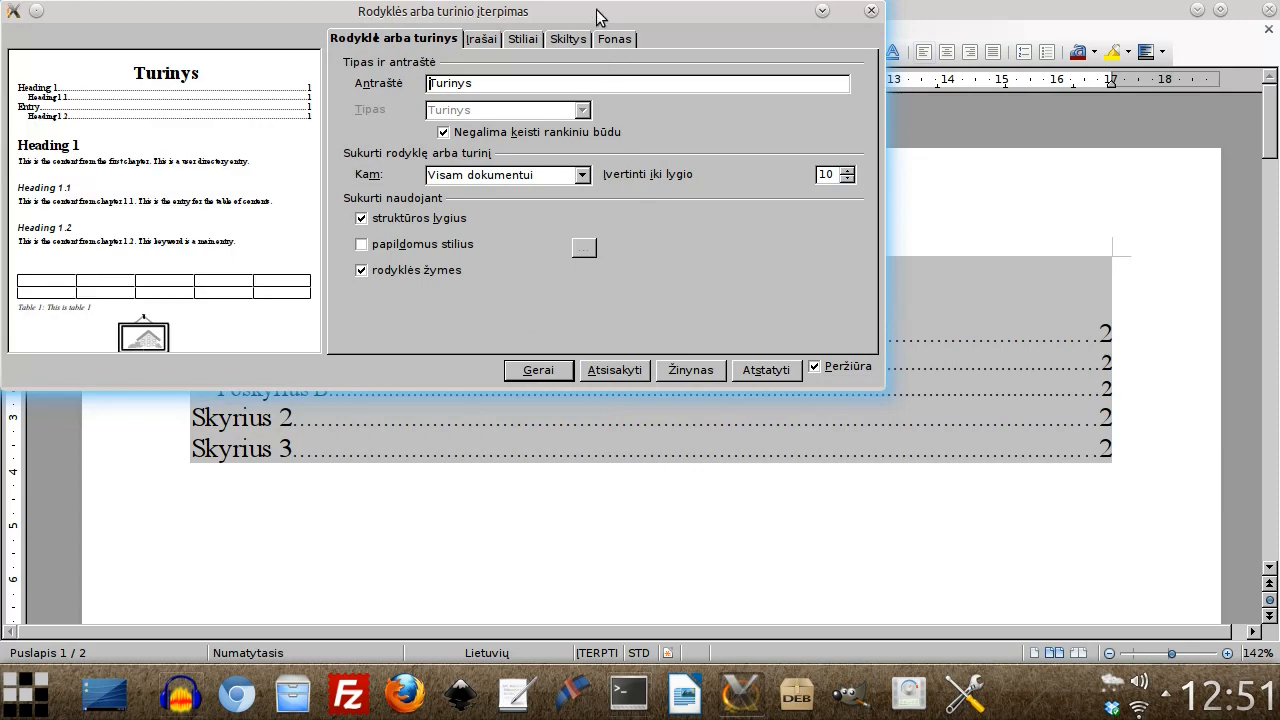
left_click_drag(594, 14, 817, 162)
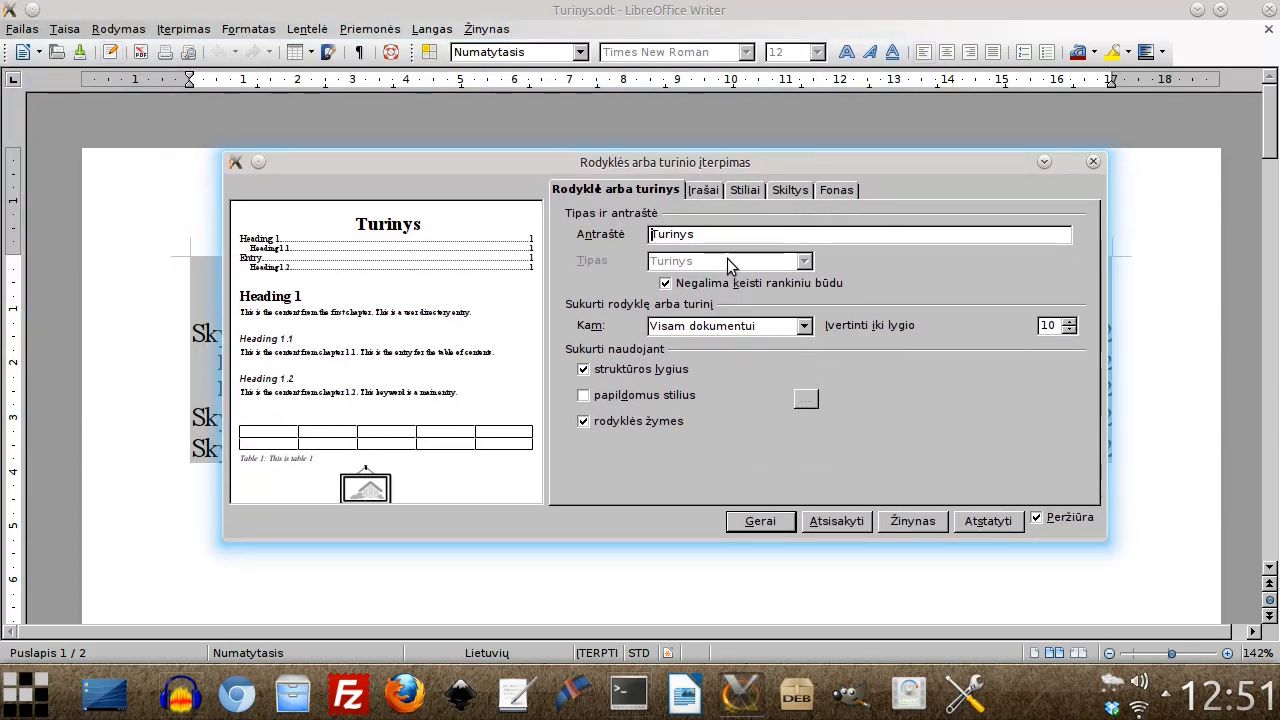
left_click(705, 192)
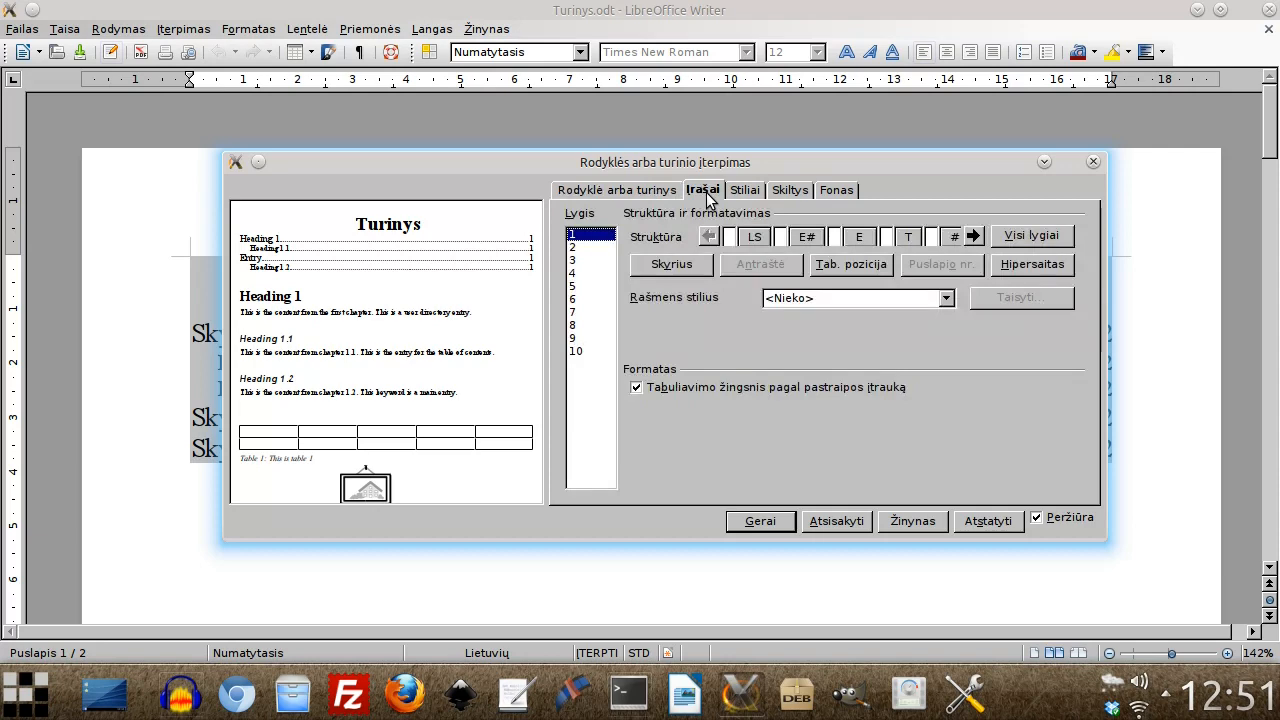
left_click(587, 248)
left_click(590, 260)
left_click(589, 247)
left_click(589, 234)
left_click(746, 192)
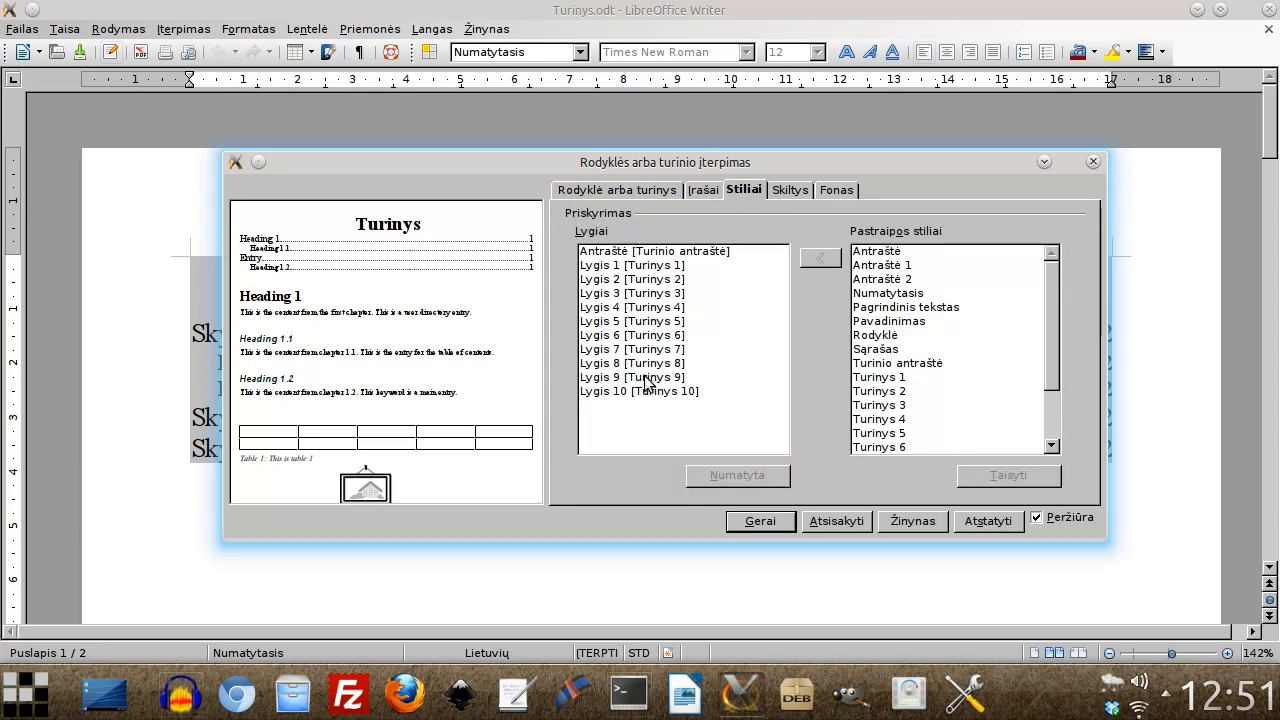
left_click(789, 192)
- Set the table of contents background colour to Mėlyna 5
left_click(837, 192)
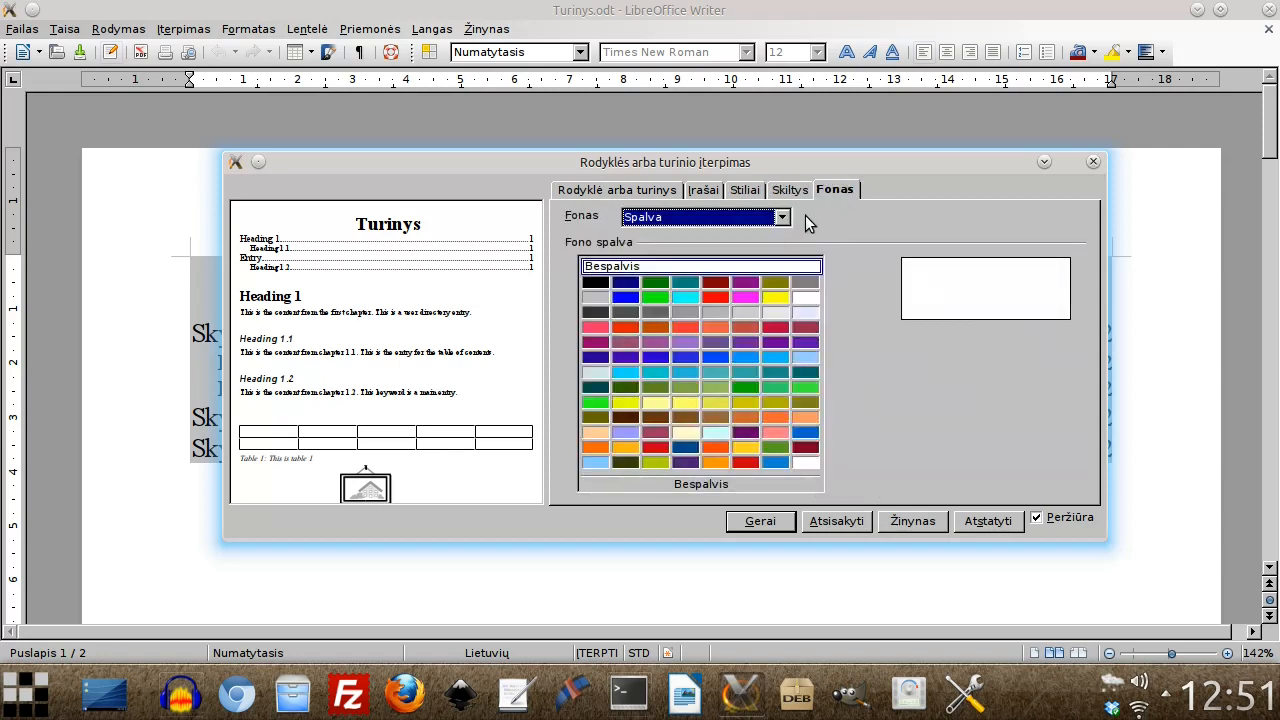
left_click(710, 359)
left_click(760, 521)
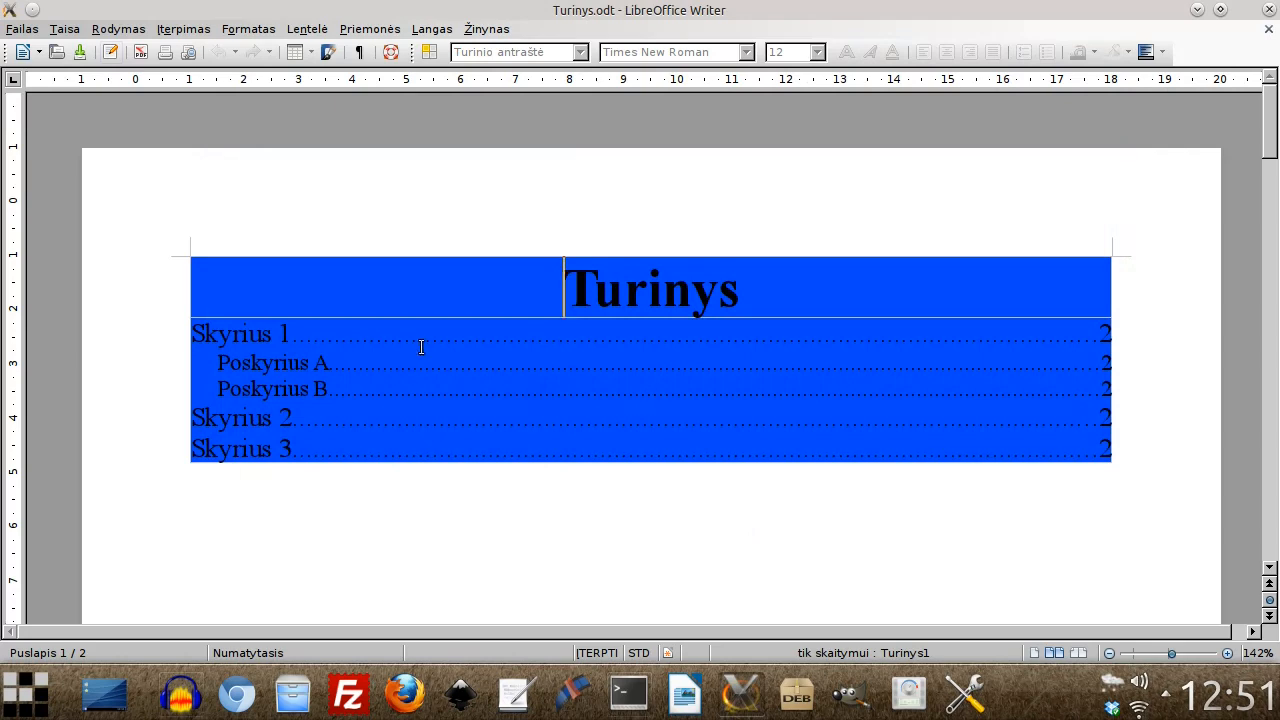
- Remove the blue background from the table of contents by setting its background colour to Bespalvis
right_click(416, 287)
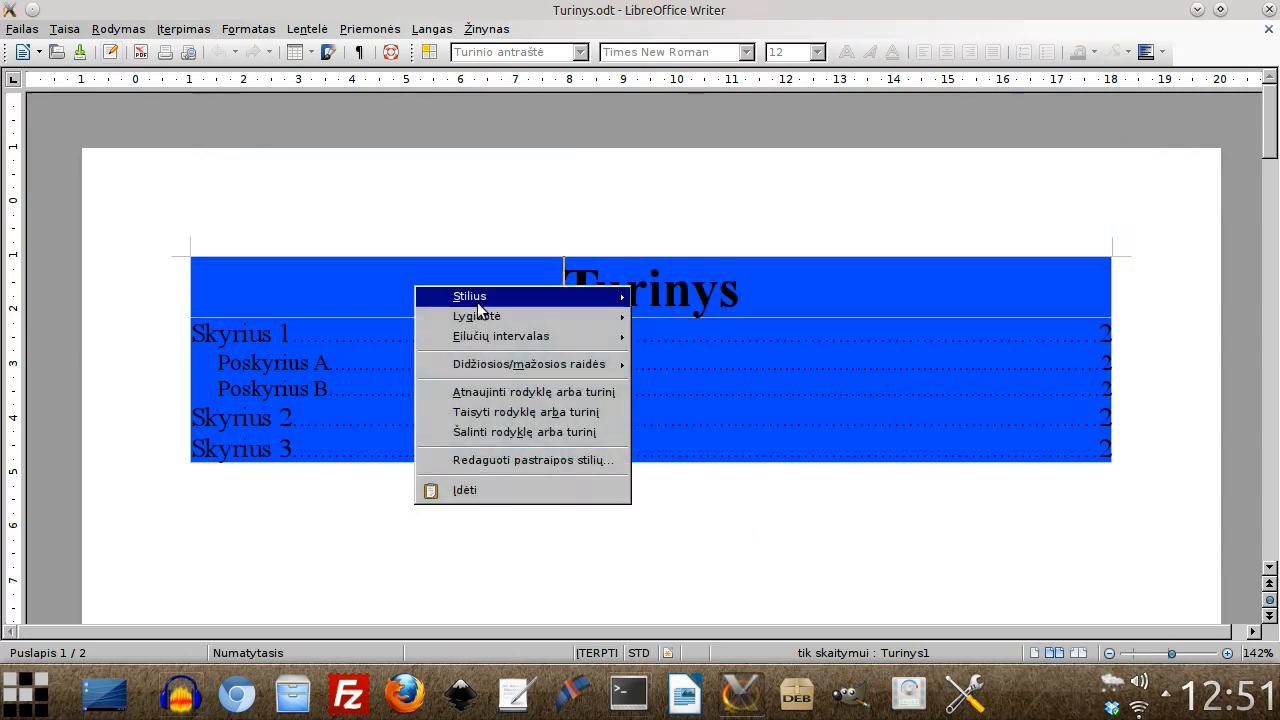
left_click(508, 412)
left_click(508, 68)
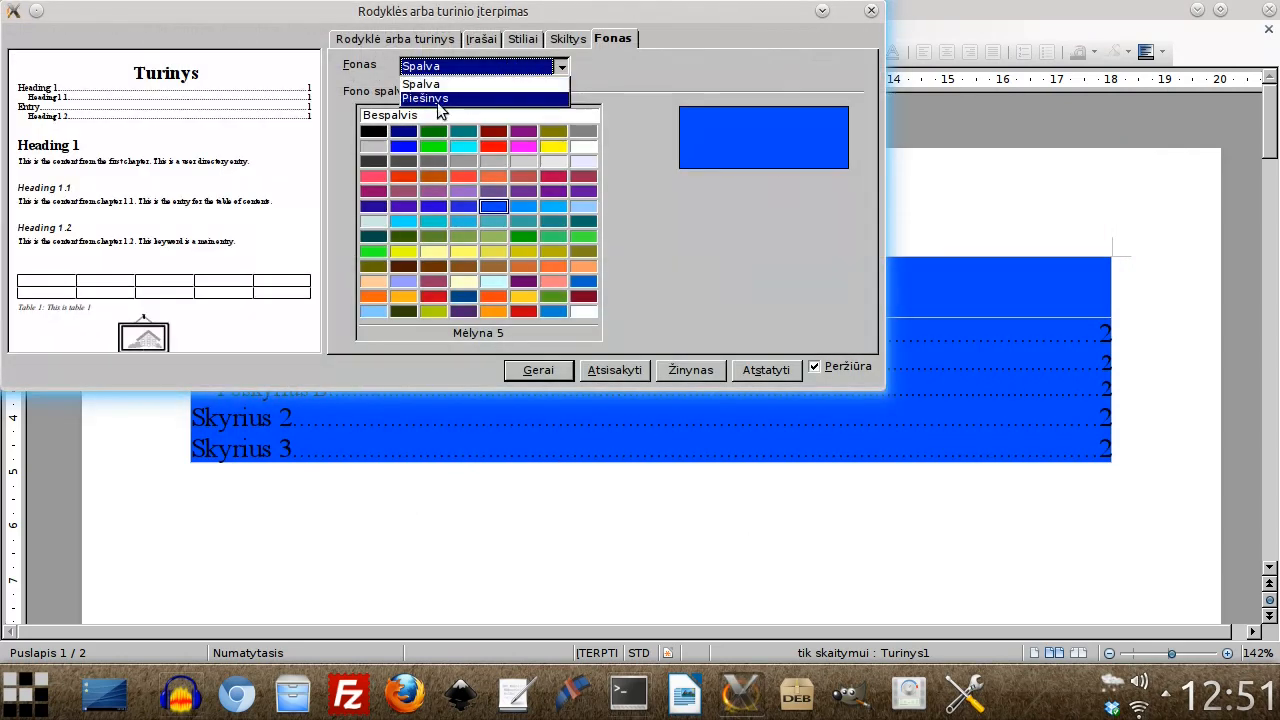
left_click(643, 62)
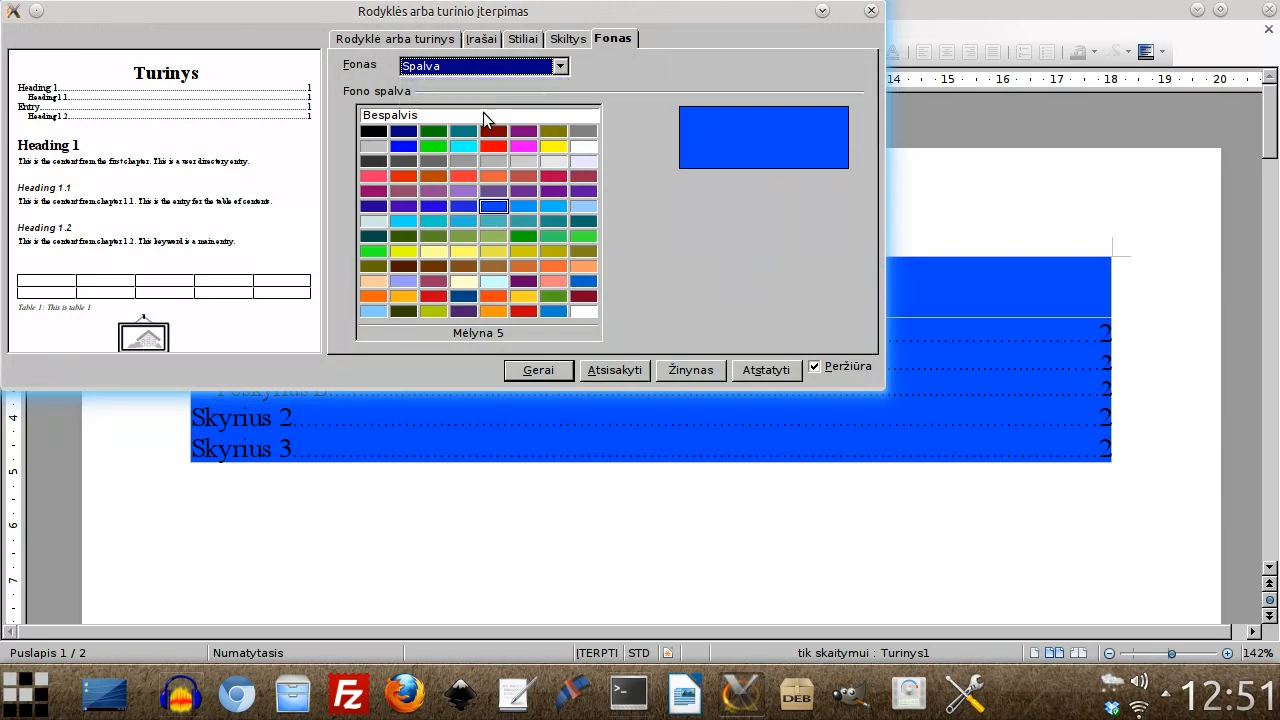
left_click(483, 114)
left_click(539, 370)
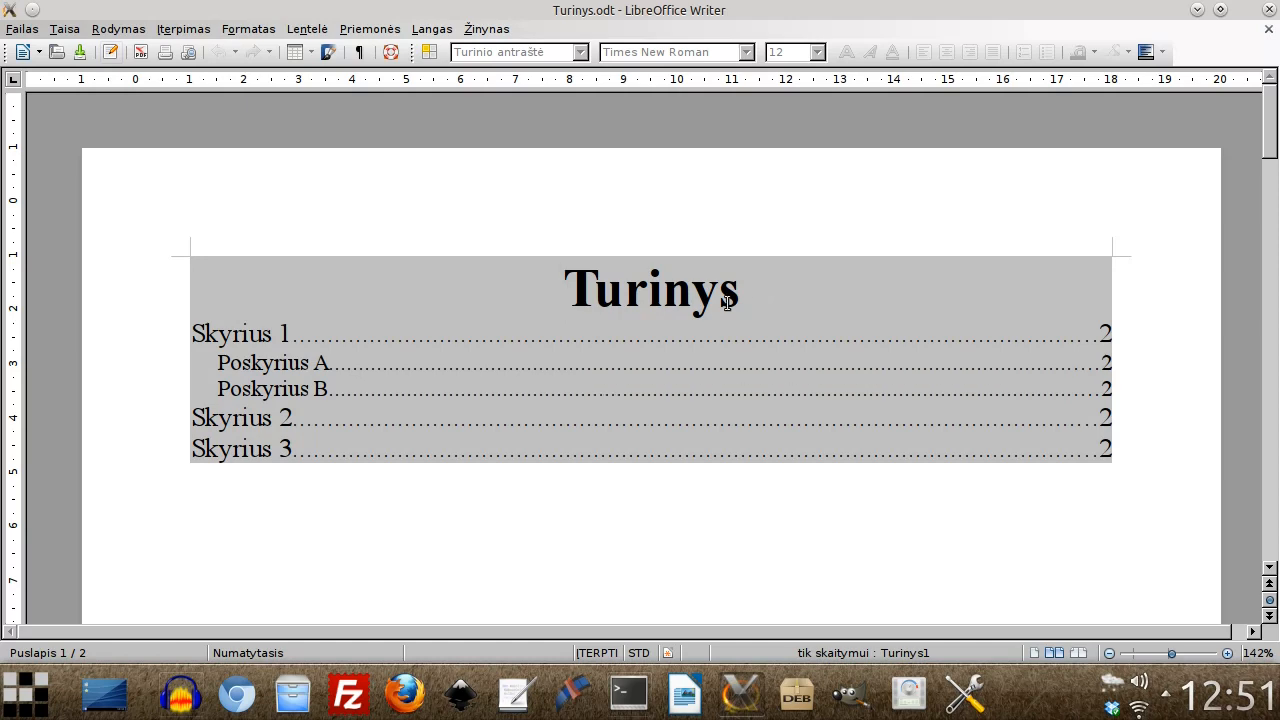
- Edit the Turinio antraštė paragraph style of the contents title to use the Tlwg Typo font at 36pt
left_click_drag(563, 289, 743, 292)
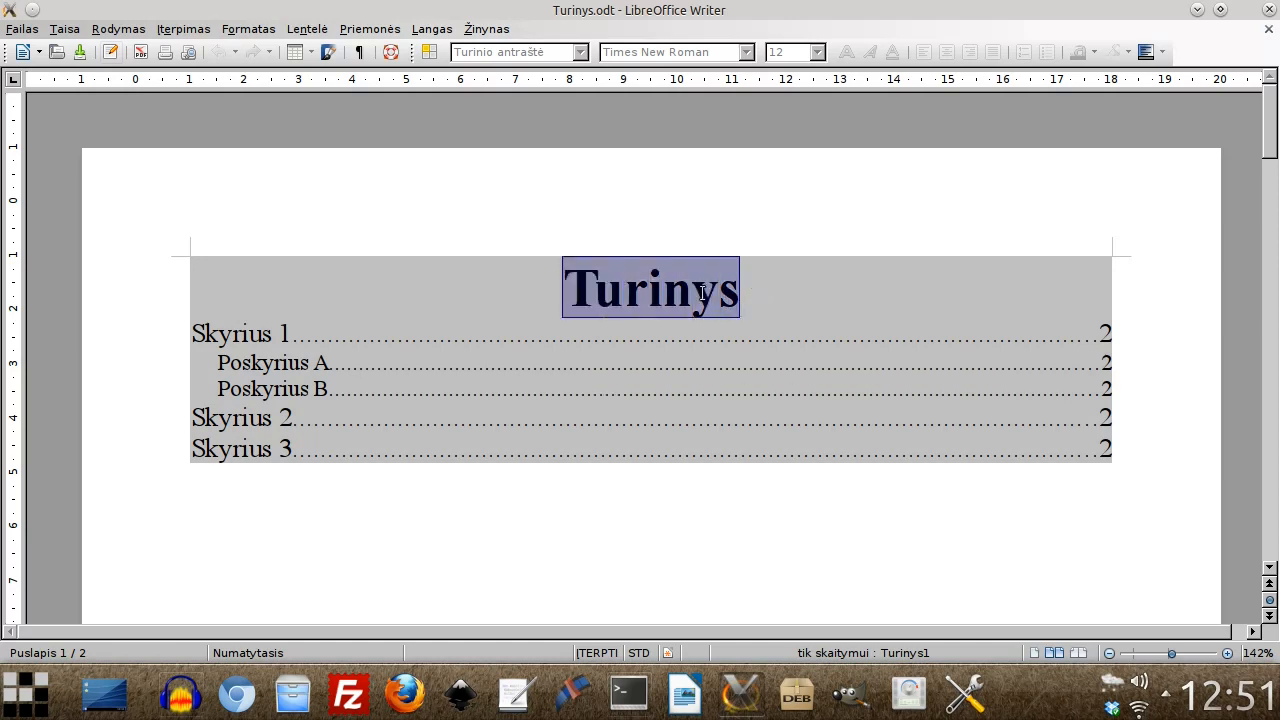
left_click(758, 291)
right_click(768, 287)
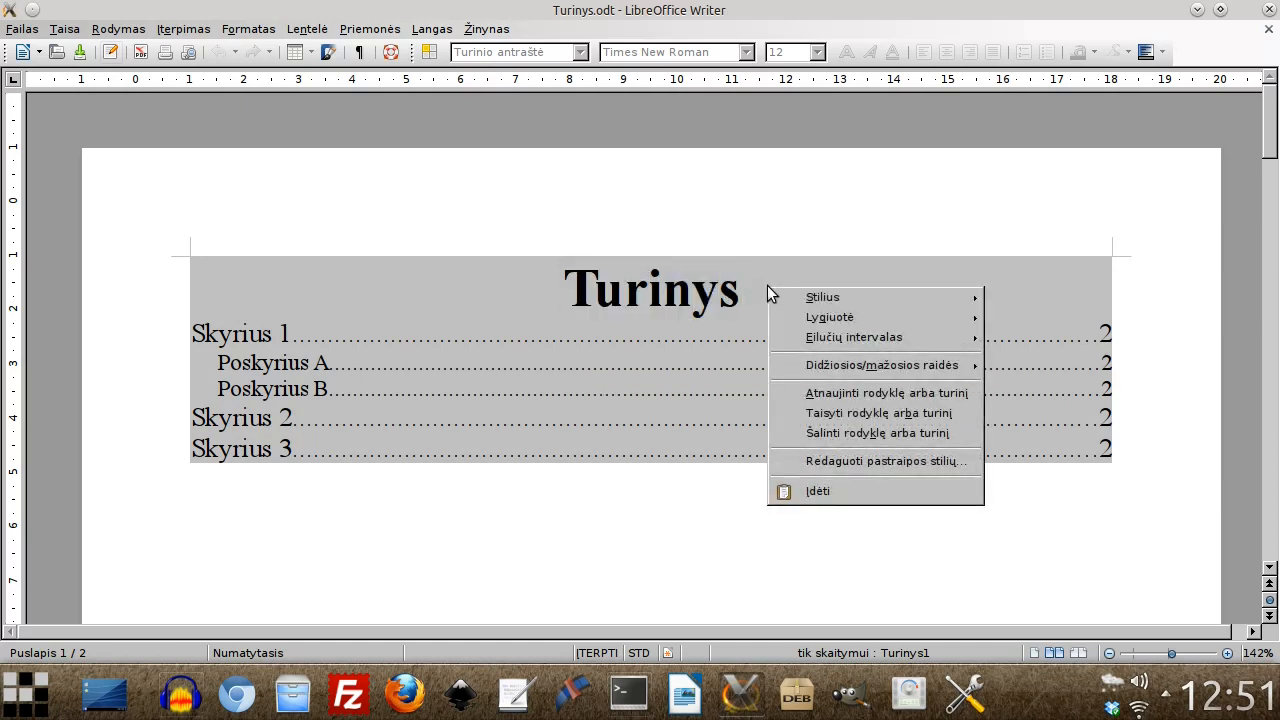
left_click(873, 466)
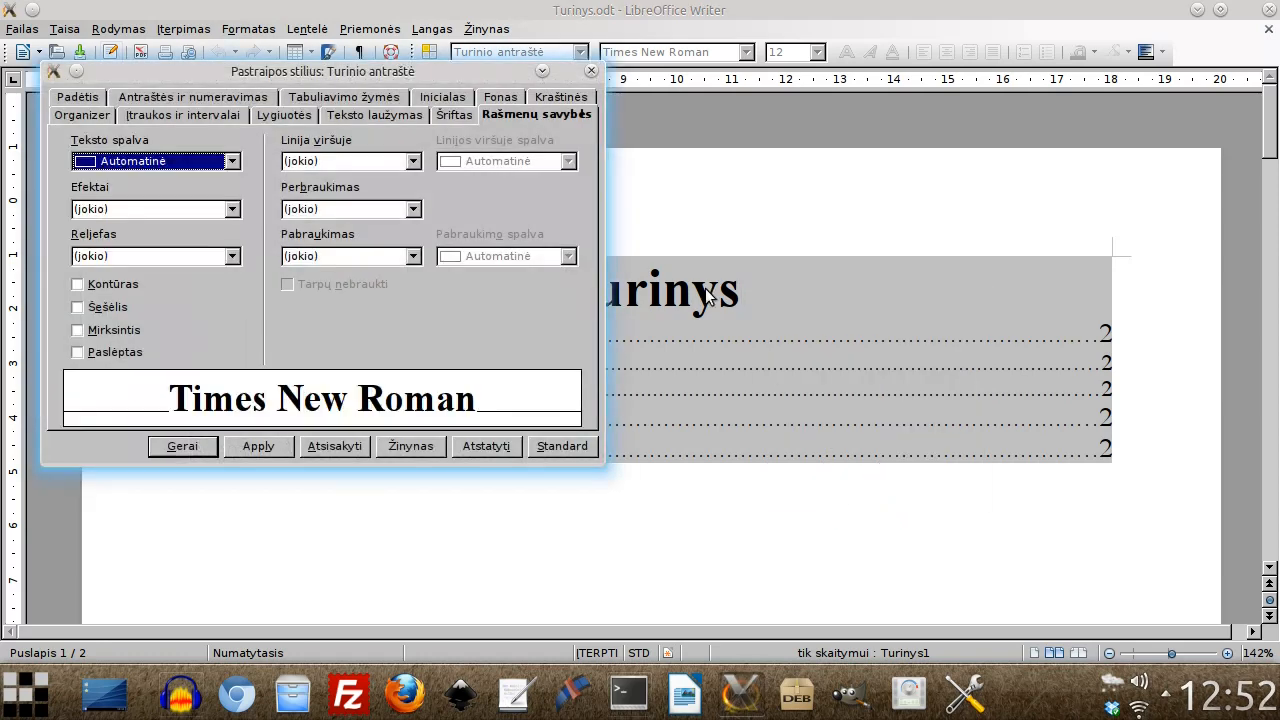
left_click_drag(445, 72, 461, 164)
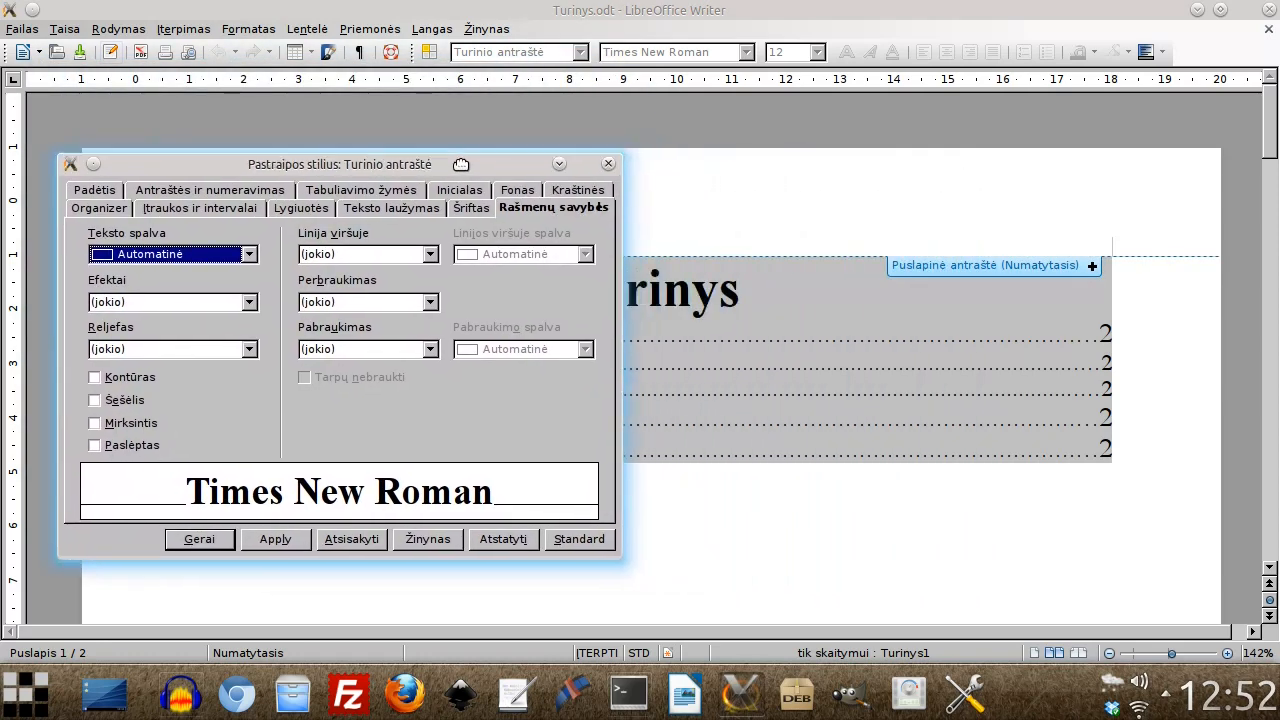
left_click(472, 208)
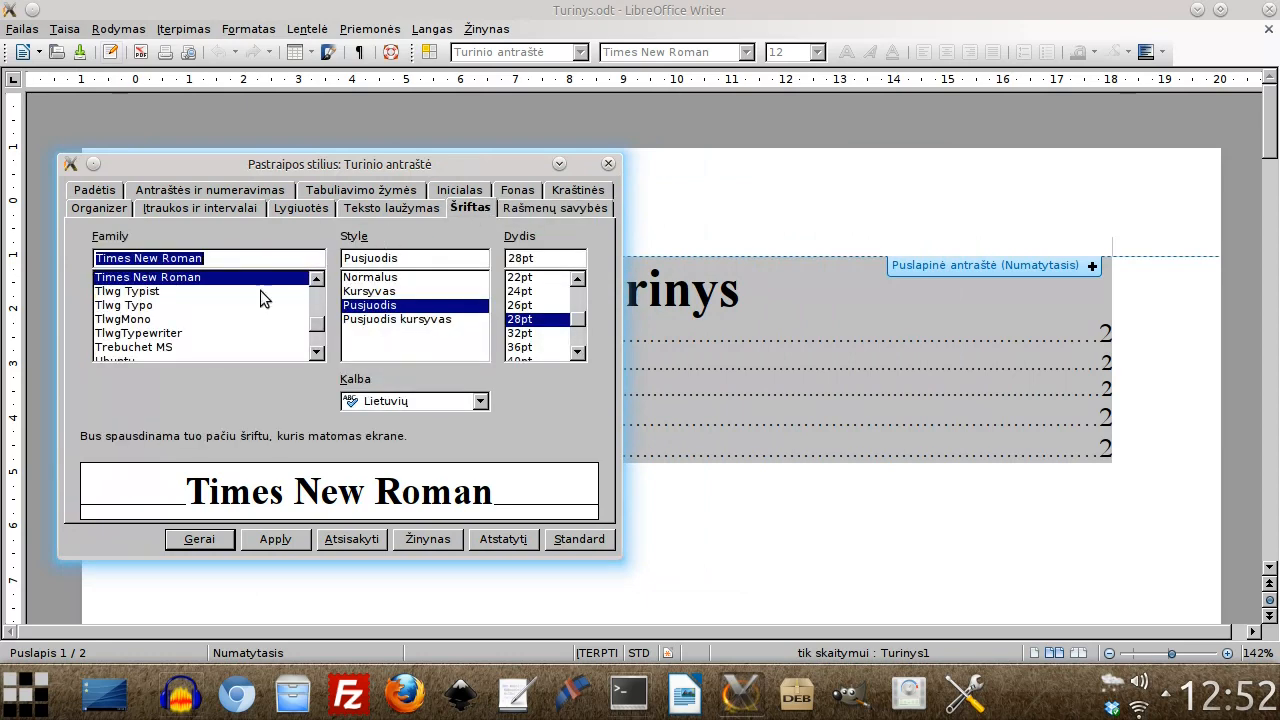
left_click(174, 305)
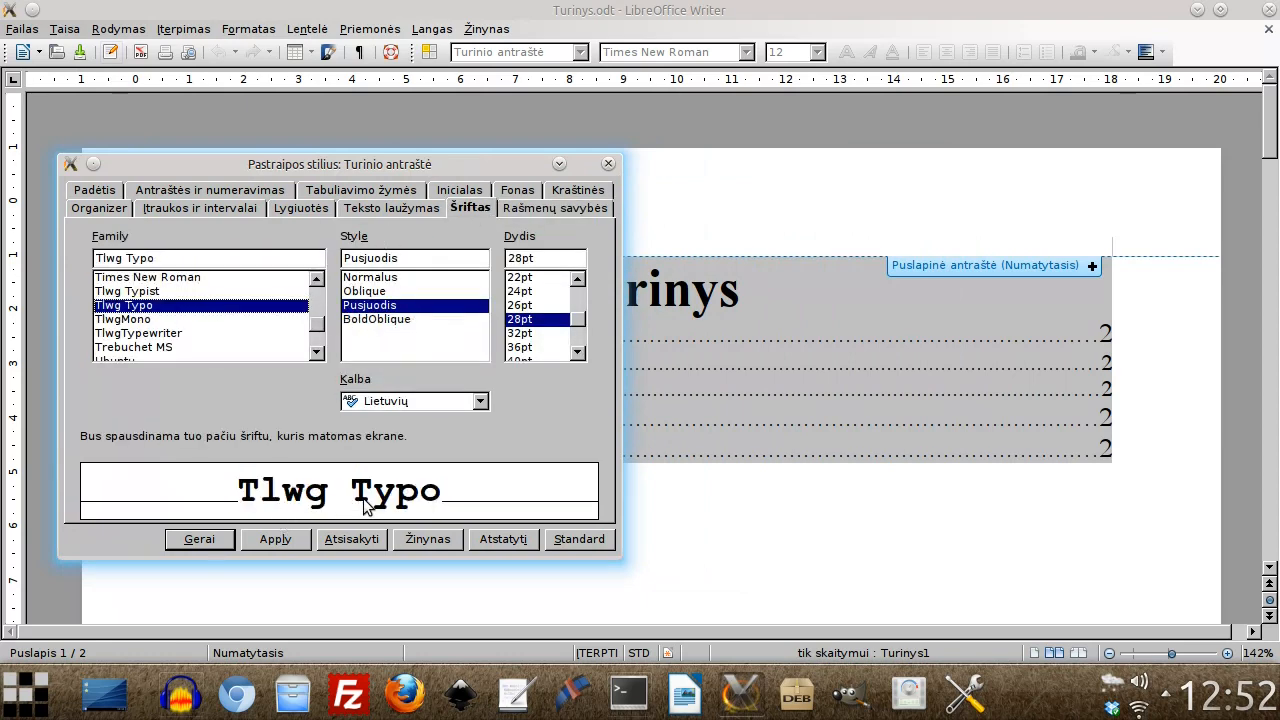
left_click(521, 347)
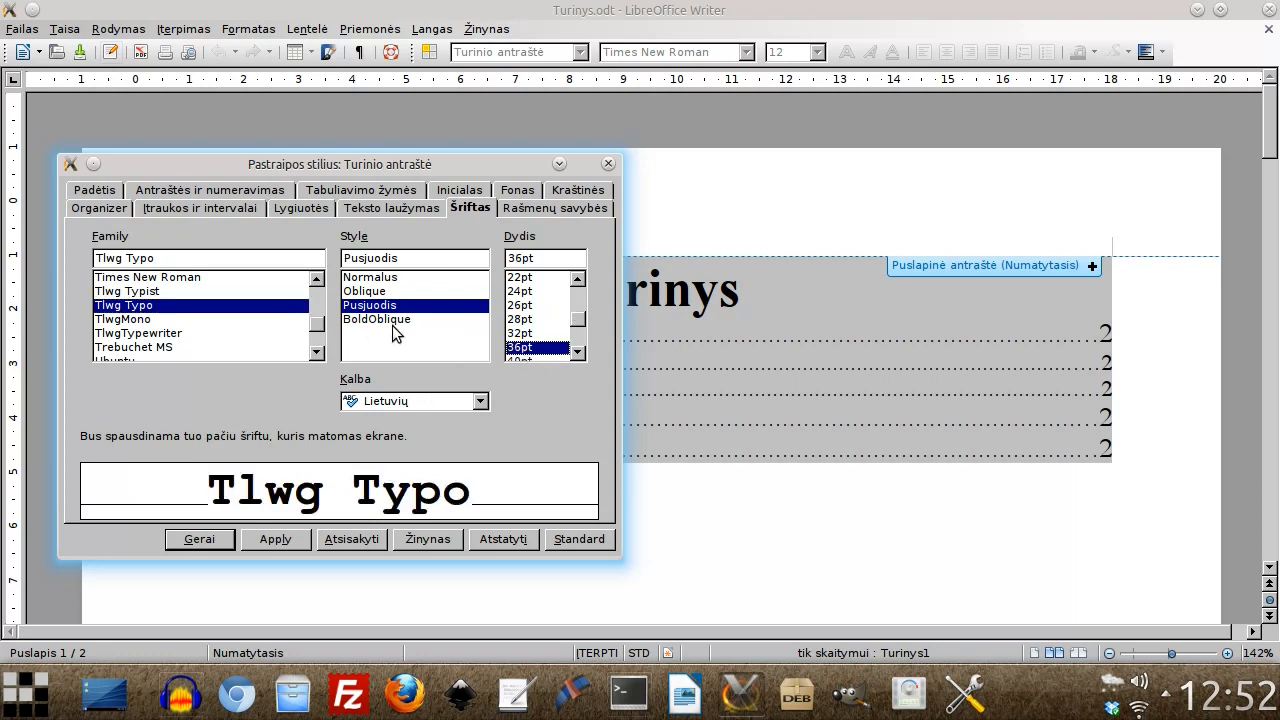
left_click(197, 541)
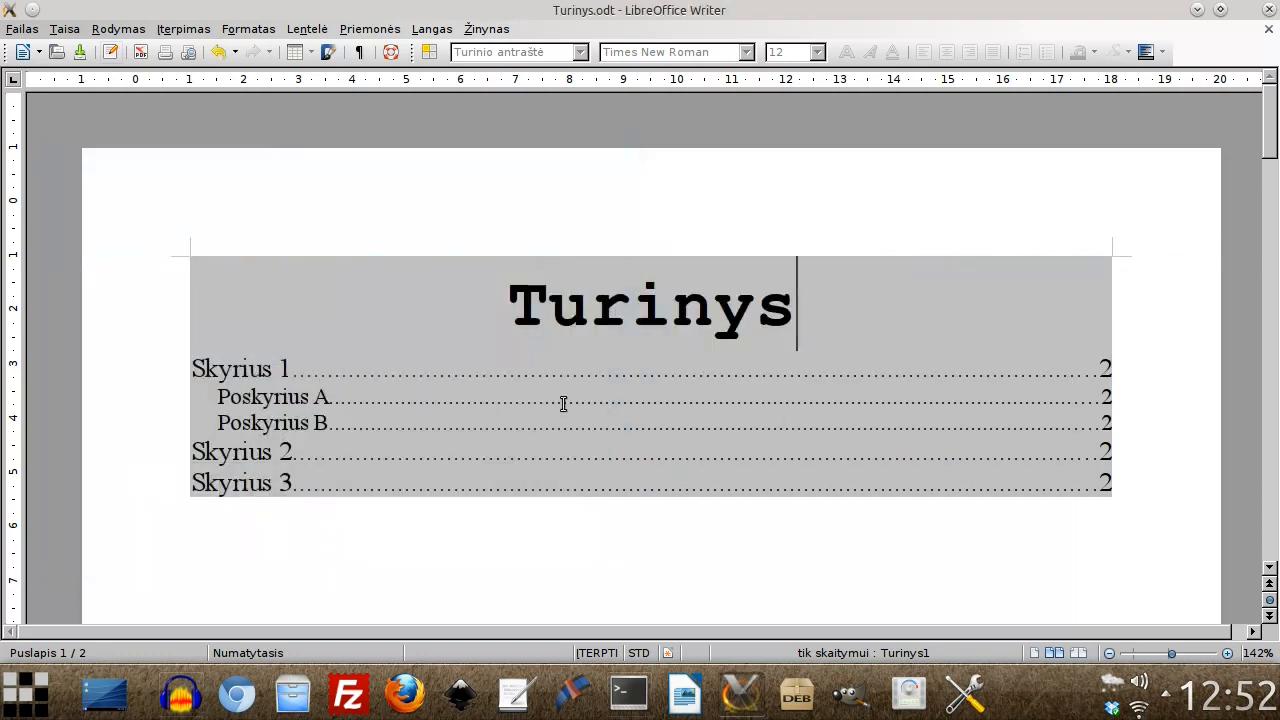
- Set the font size of the Turinys 1 paragraph style, used by the chapter entries, to 16pt and apply it
scroll(400, 357, "down", 2)
left_click(317, 330)
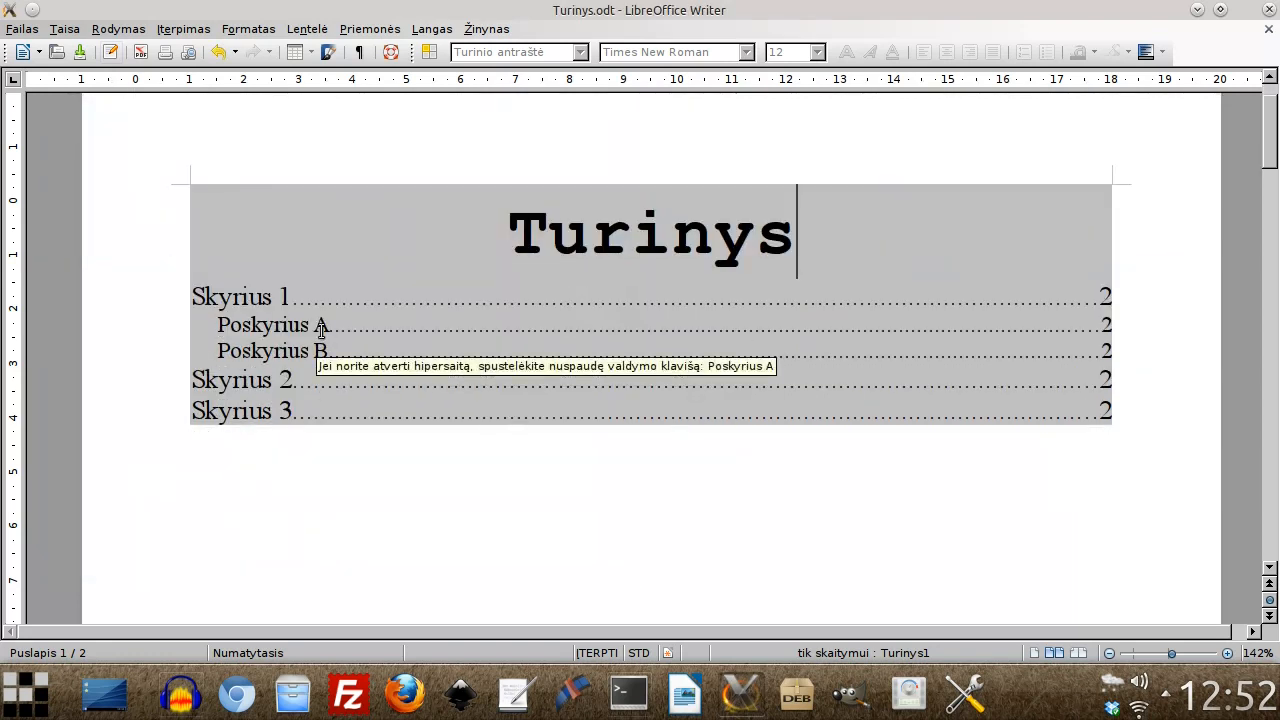
left_click(302, 296)
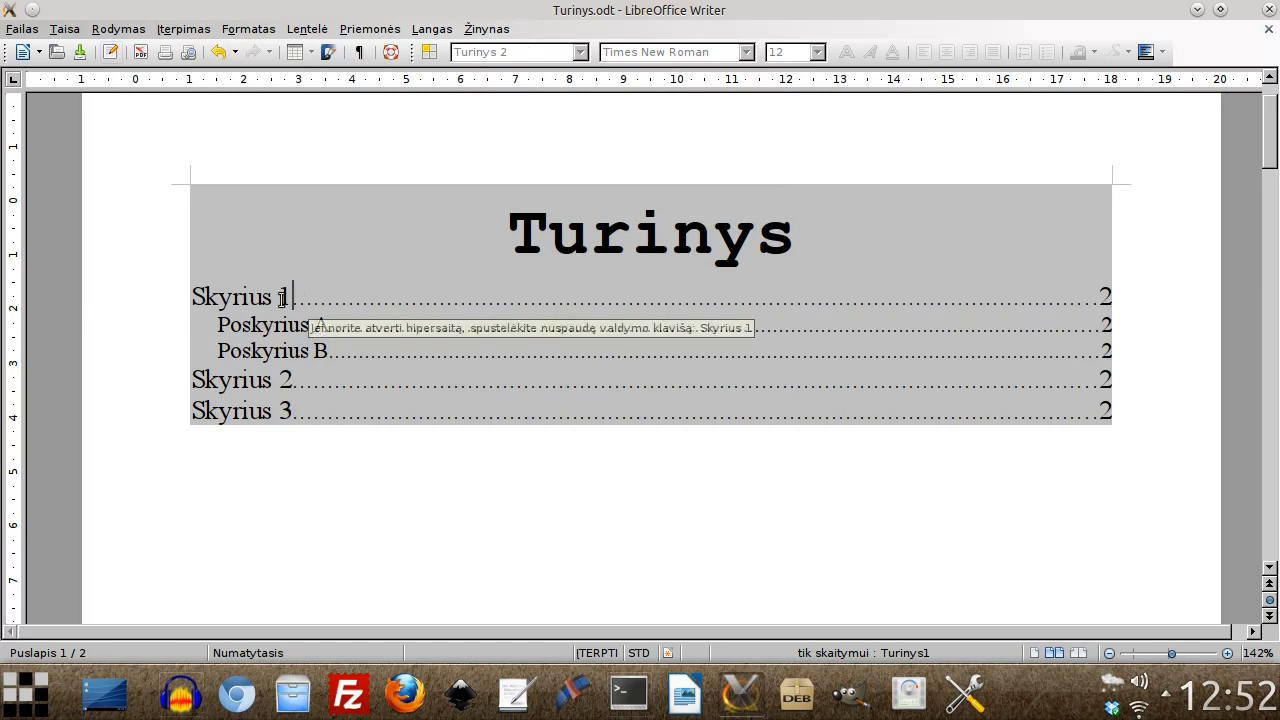
key("ctrl+super")
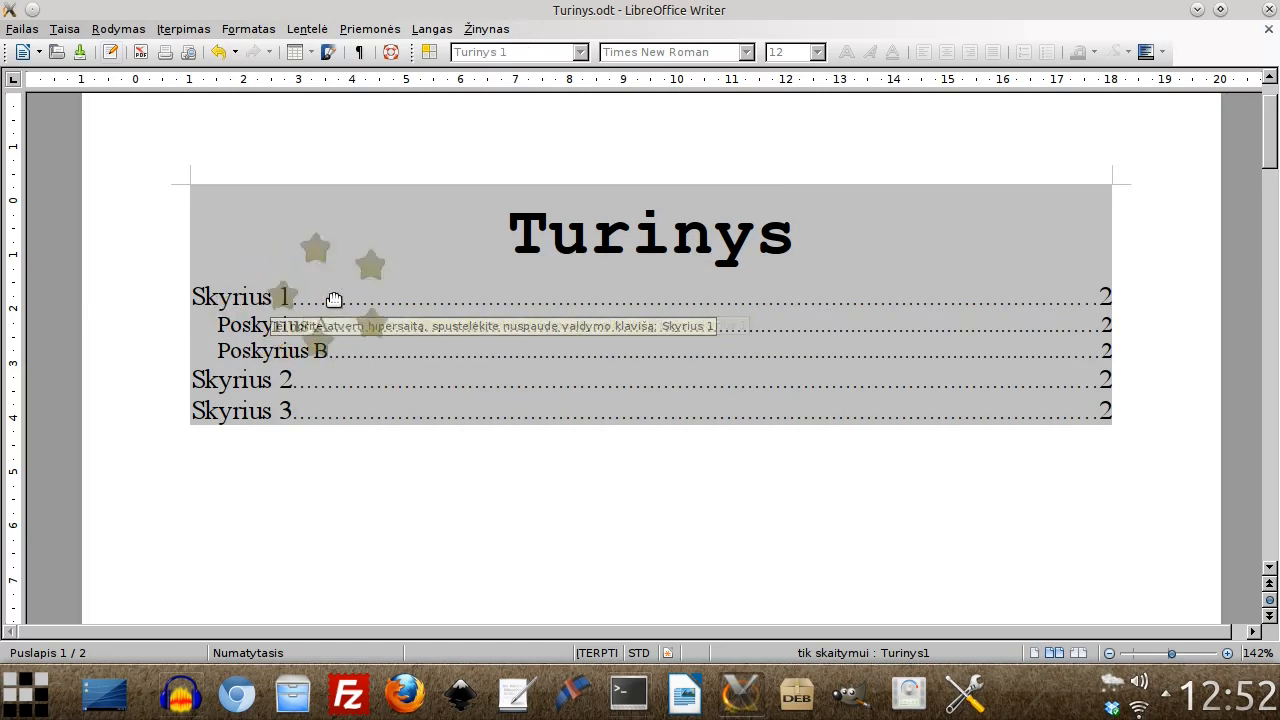
right_click(279, 297)
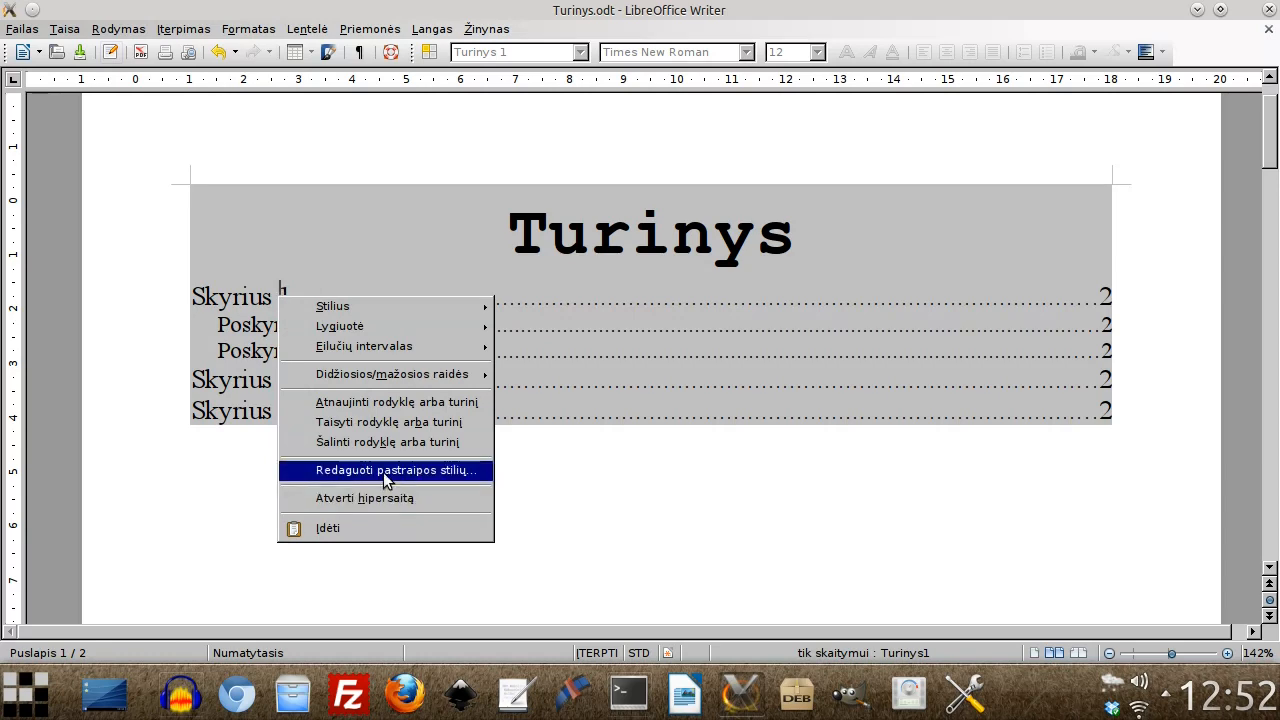
left_click(383, 472)
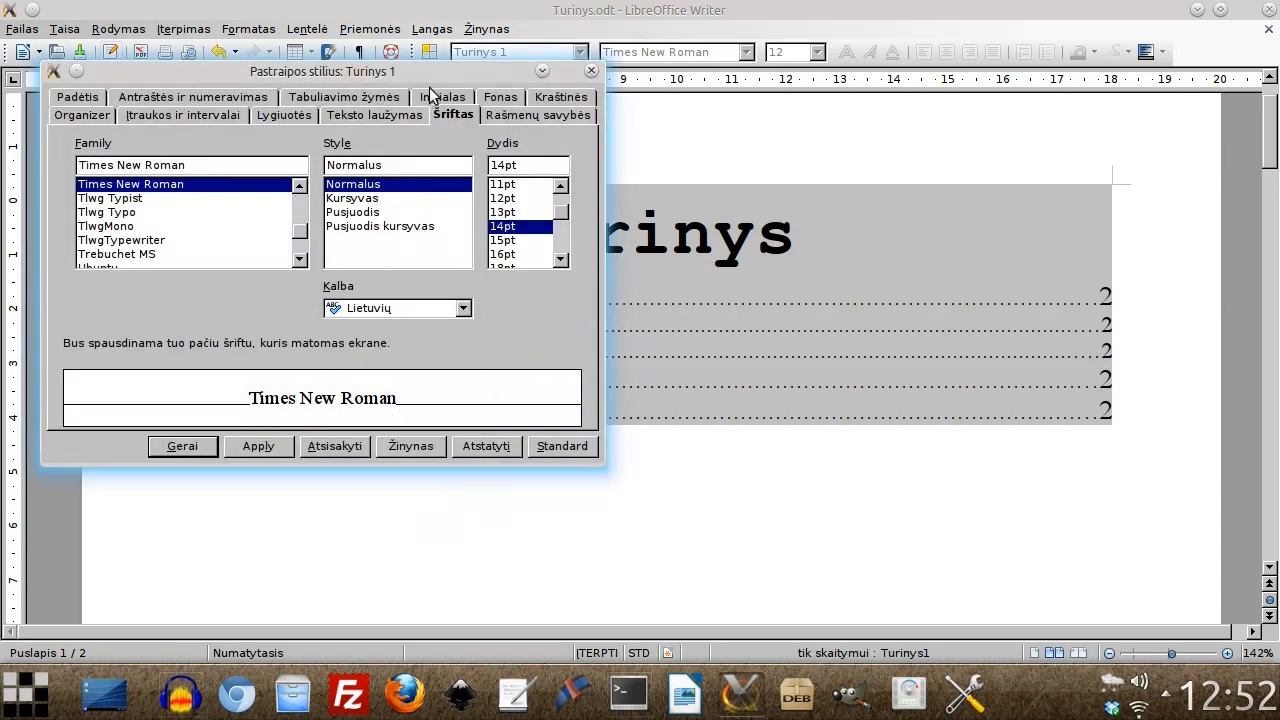
left_click_drag(431, 72, 946, 147)
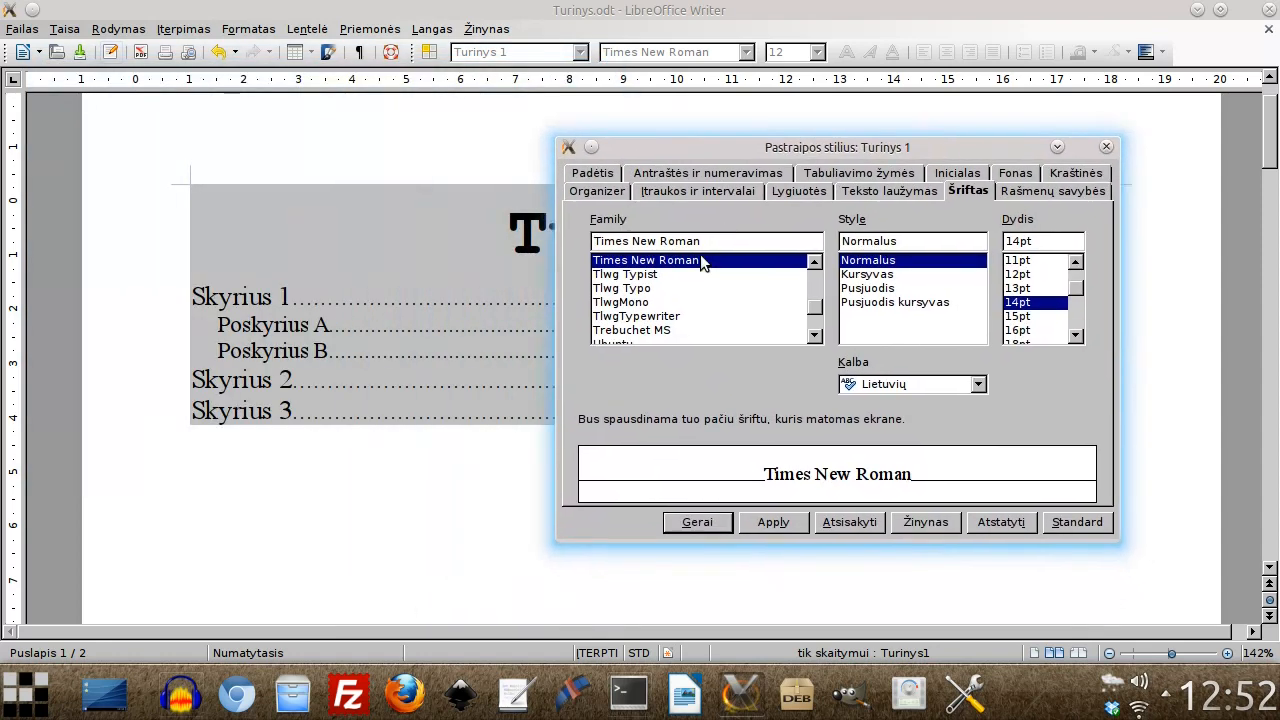
left_click_drag(702, 148, 605, 145)
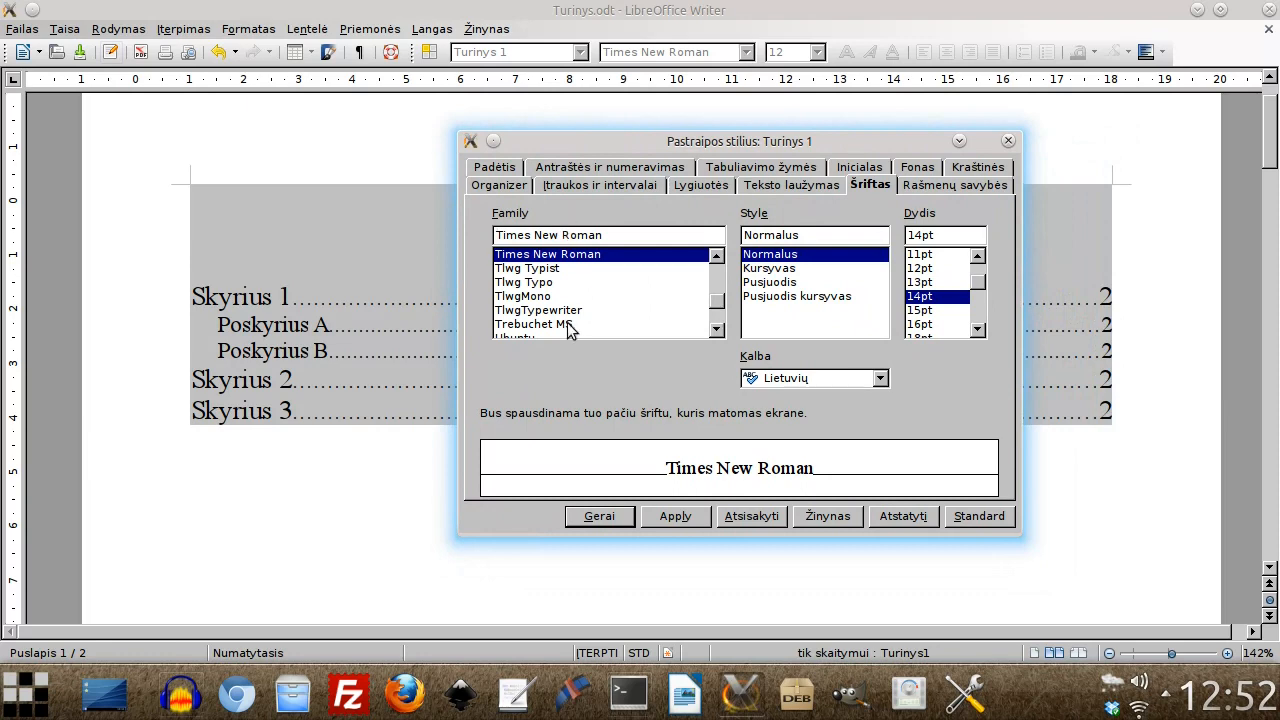
left_click(922, 325)
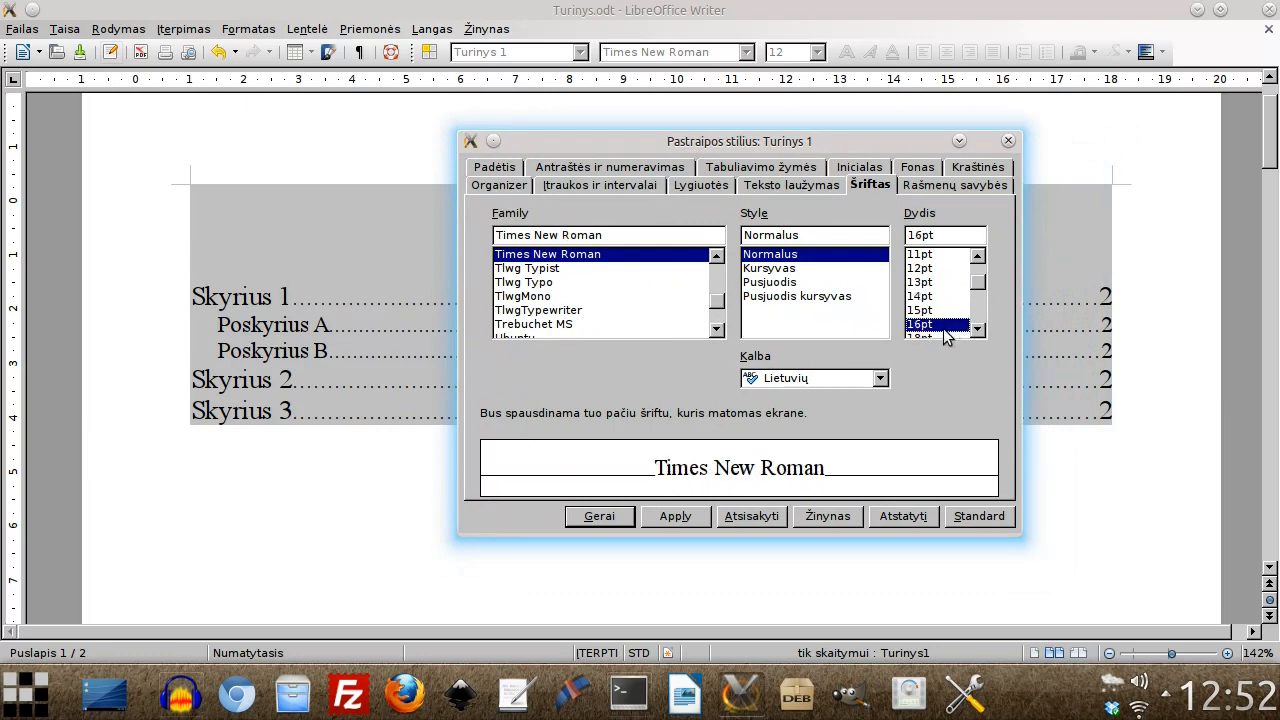
left_click(673, 518)
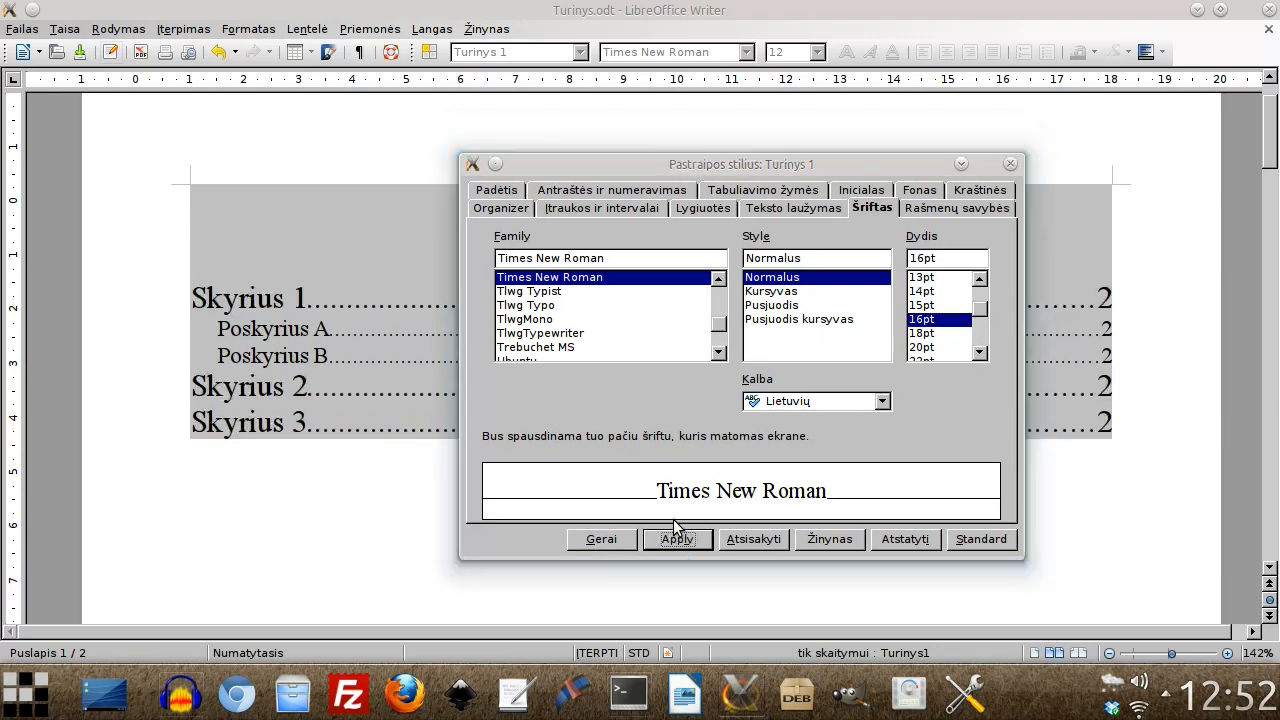
left_click_drag(574, 176, 524, 159)
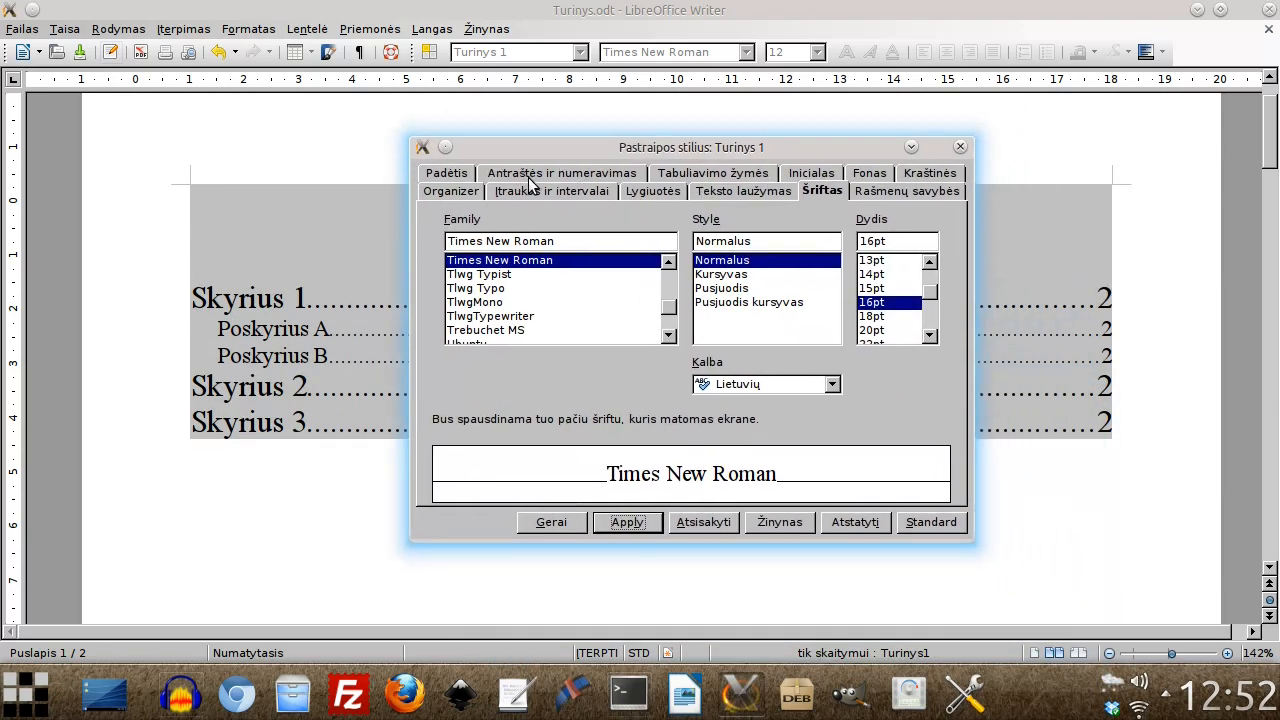
- Set the line spacing of the Turinys 1 paragraph style to 1,5 eilutės and apply it
left_click(560, 191)
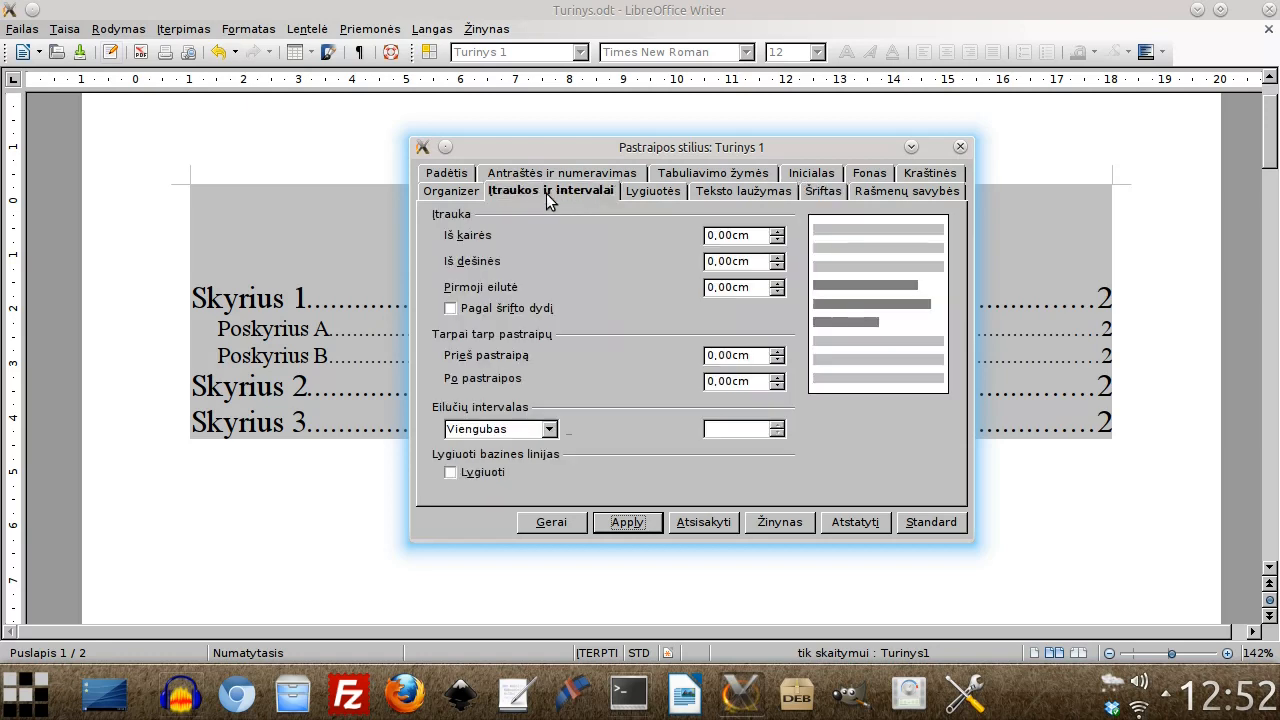
left_click(549, 430)
left_click(514, 458)
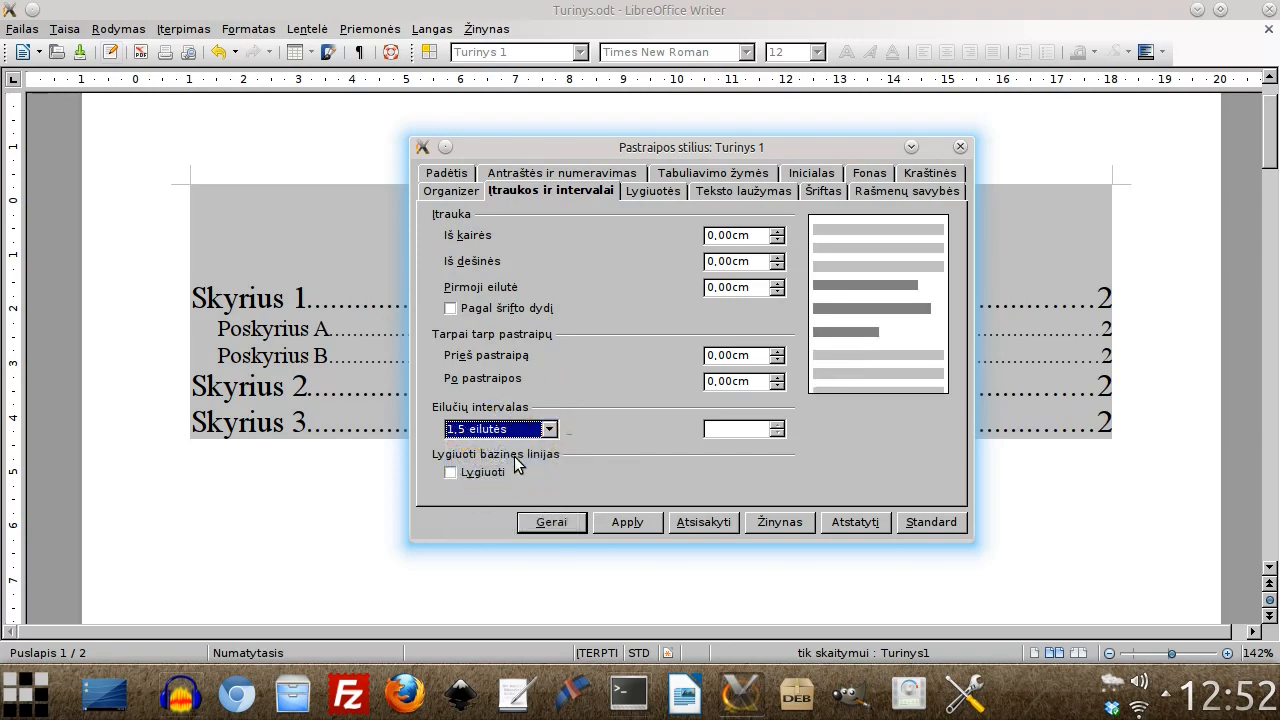
left_click(630, 522)
left_click_drag(553, 172, 577, 146)
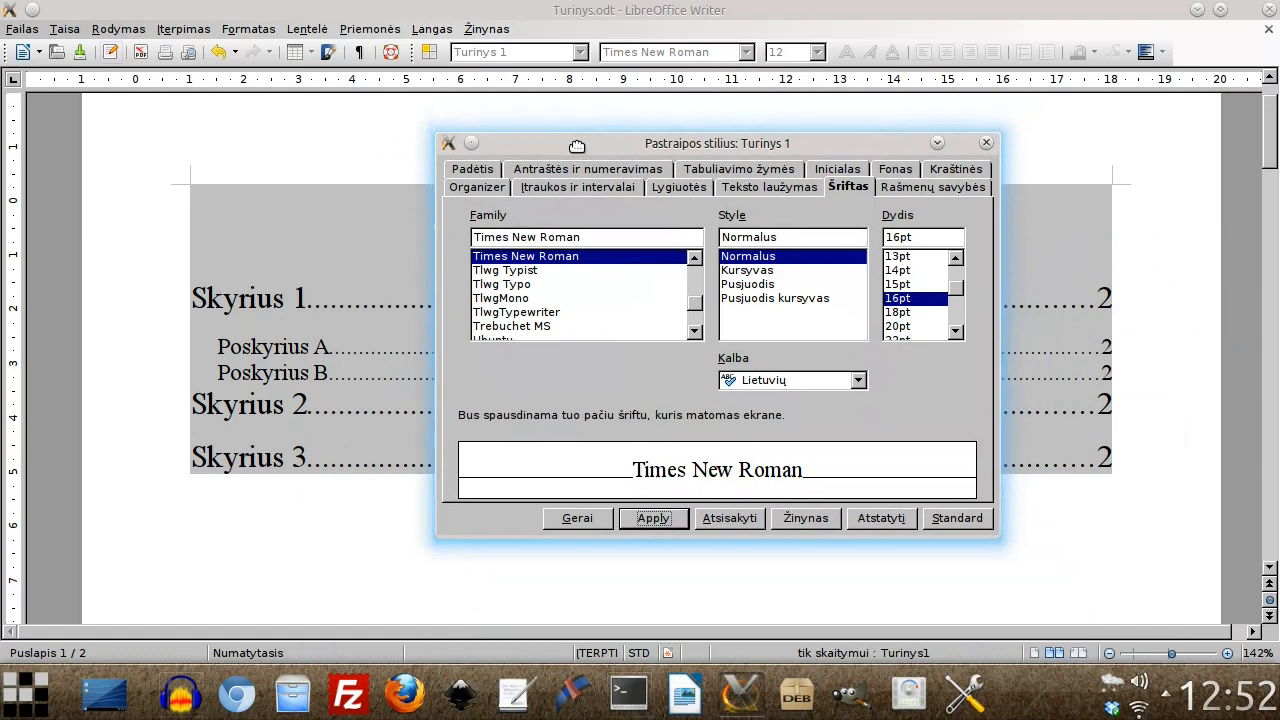
- Set the text colour of the Turinys 1 paragraph style to Mėlyna, apply it and close the style settings
left_click(926, 188)
left_click(549, 236)
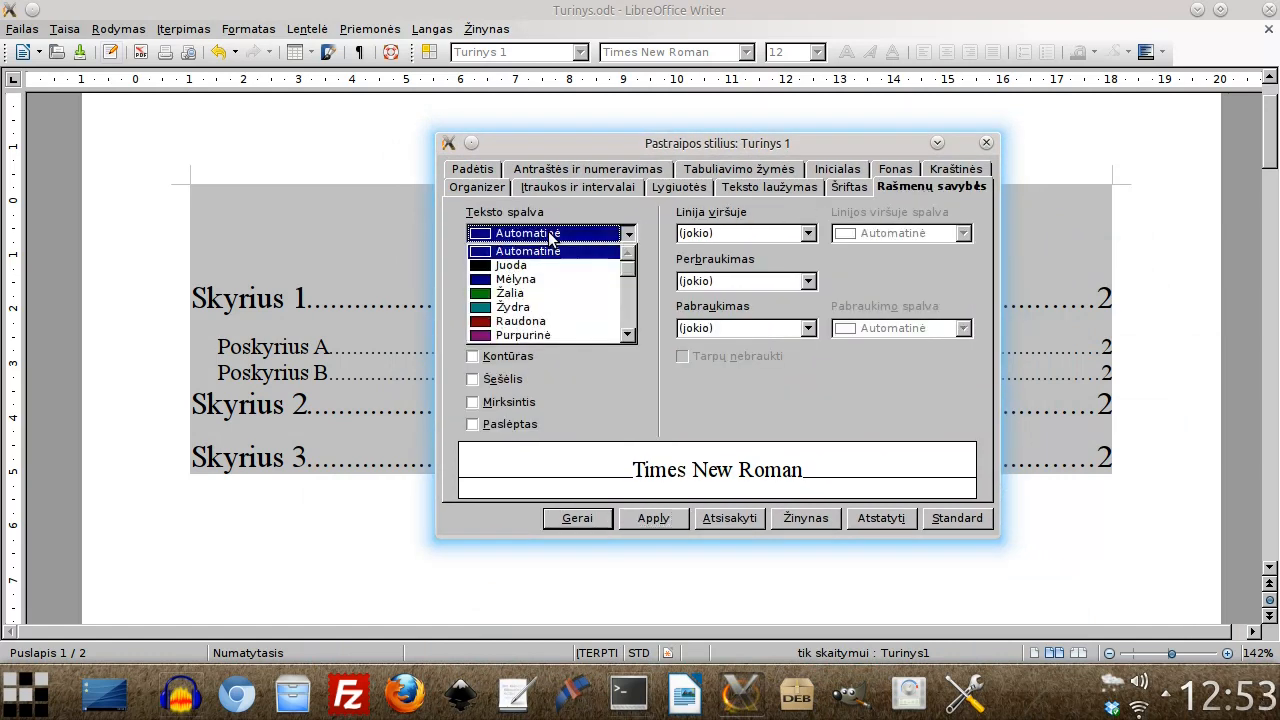
left_click(533, 280)
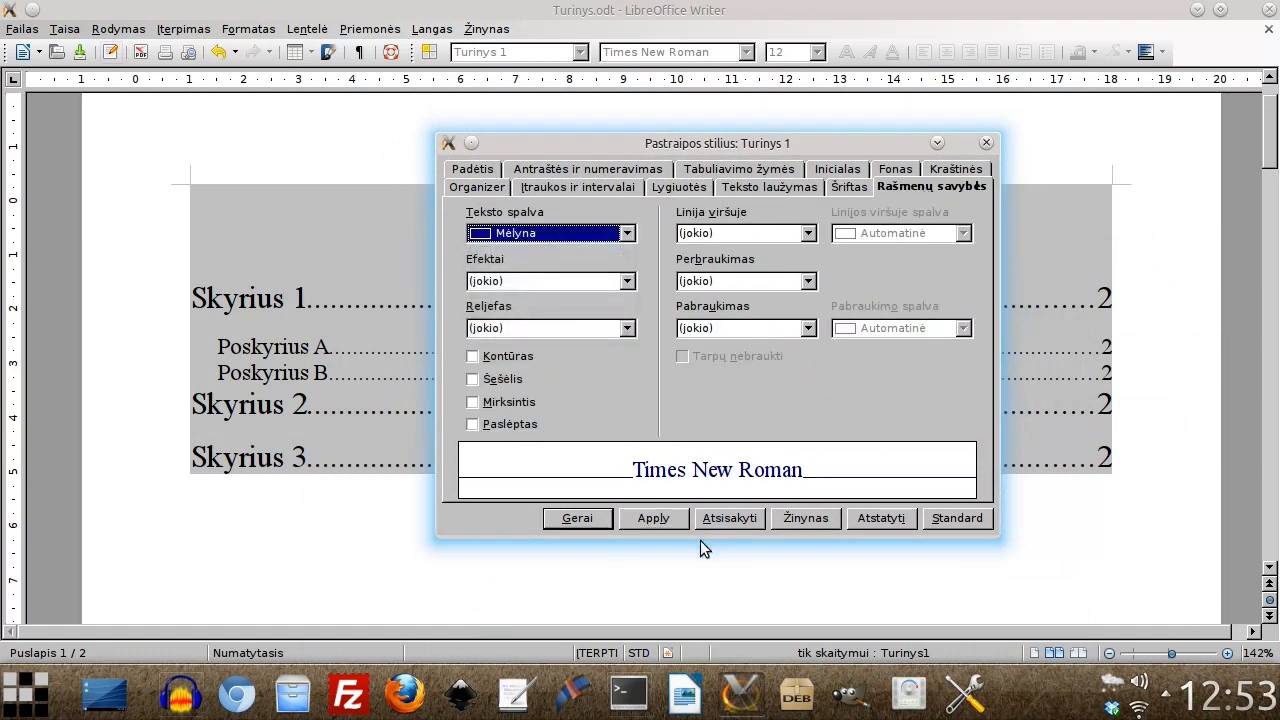
left_click(649, 518)
left_click_drag(661, 150, 689, 526)
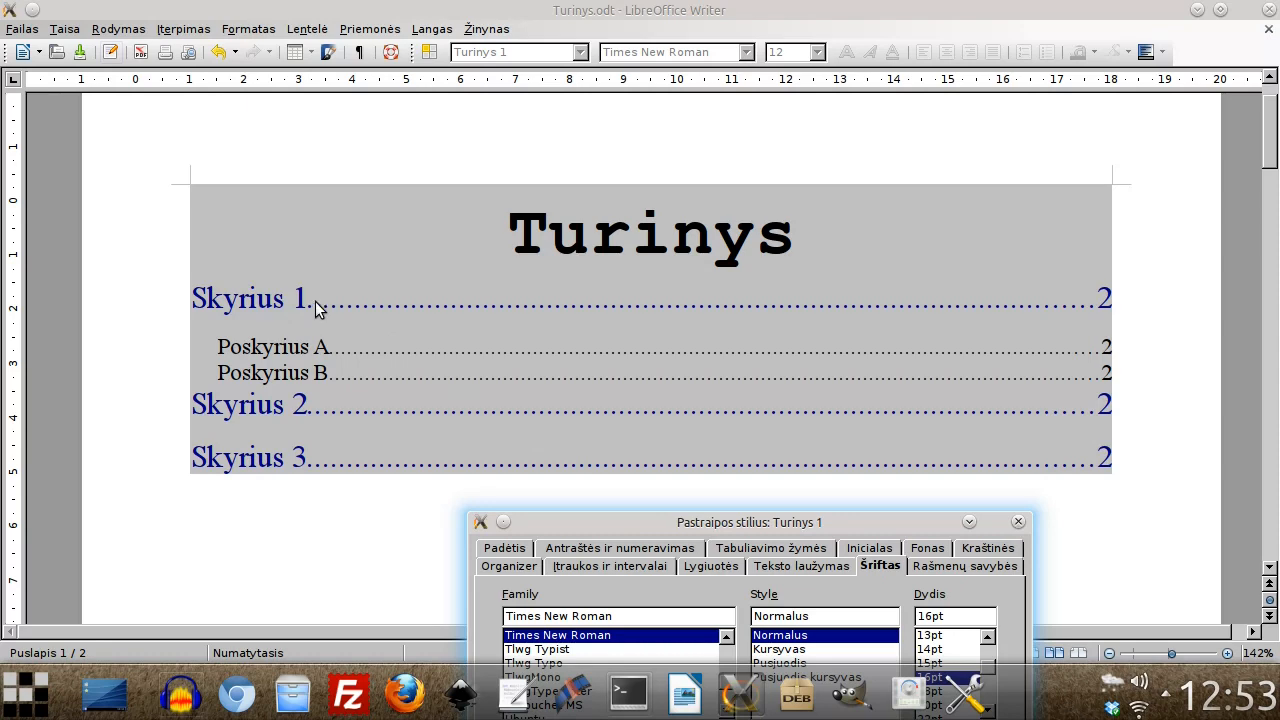
left_click_drag(570, 530, 578, 222)
left_click(1028, 214)
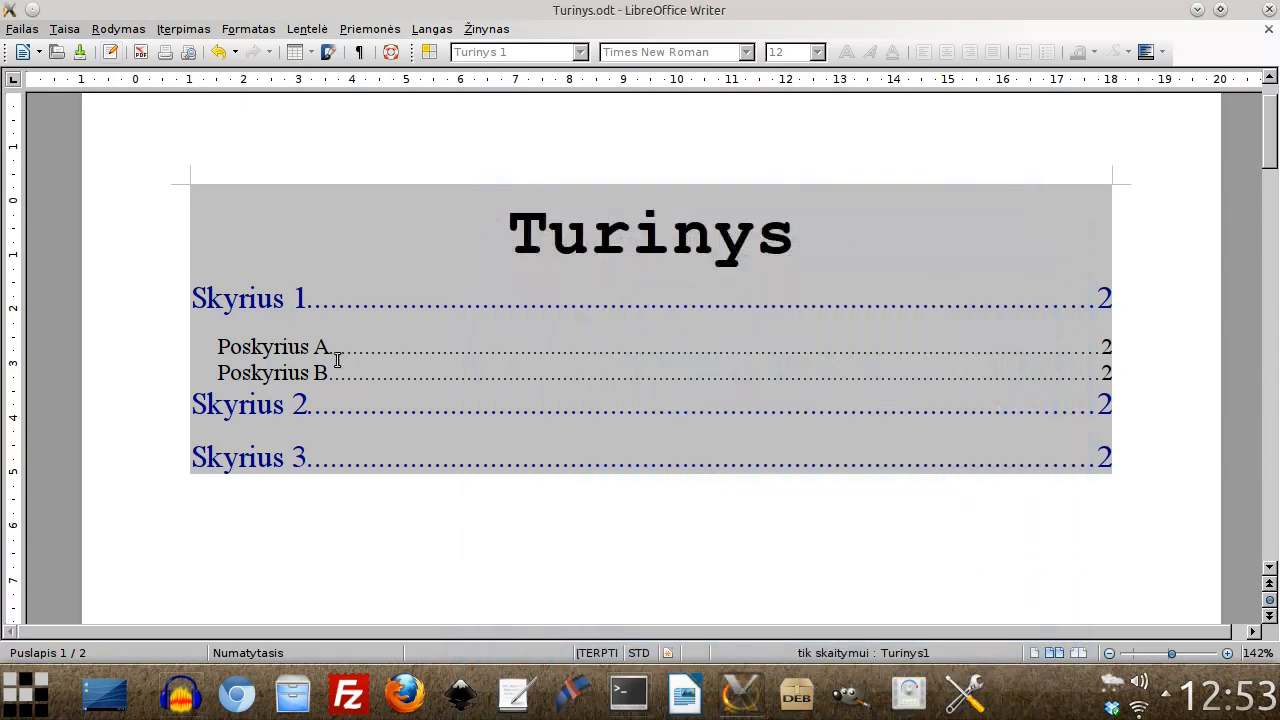
- Edit the Turinys 2 paragraph style of the Poskyrius A entry to use 1,5 eilutės line spacing and apply it
left_click(306, 346)
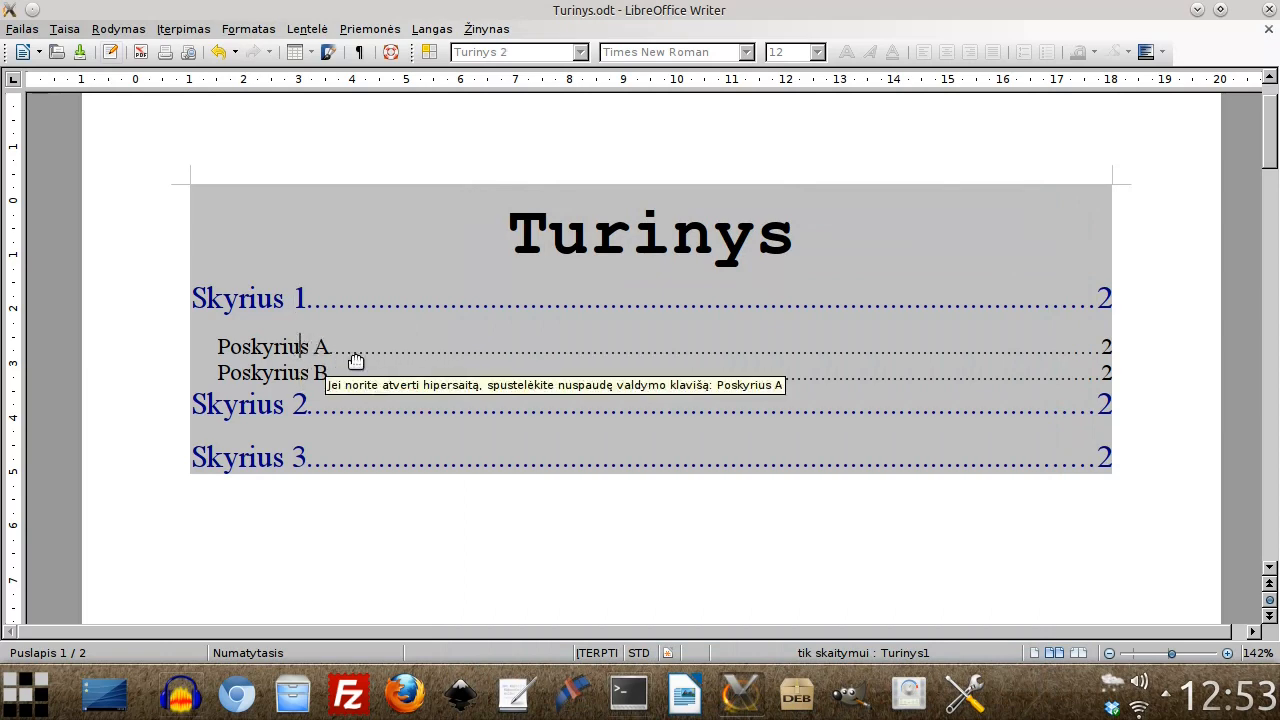
left_click(352, 351)
right_click(353, 348)
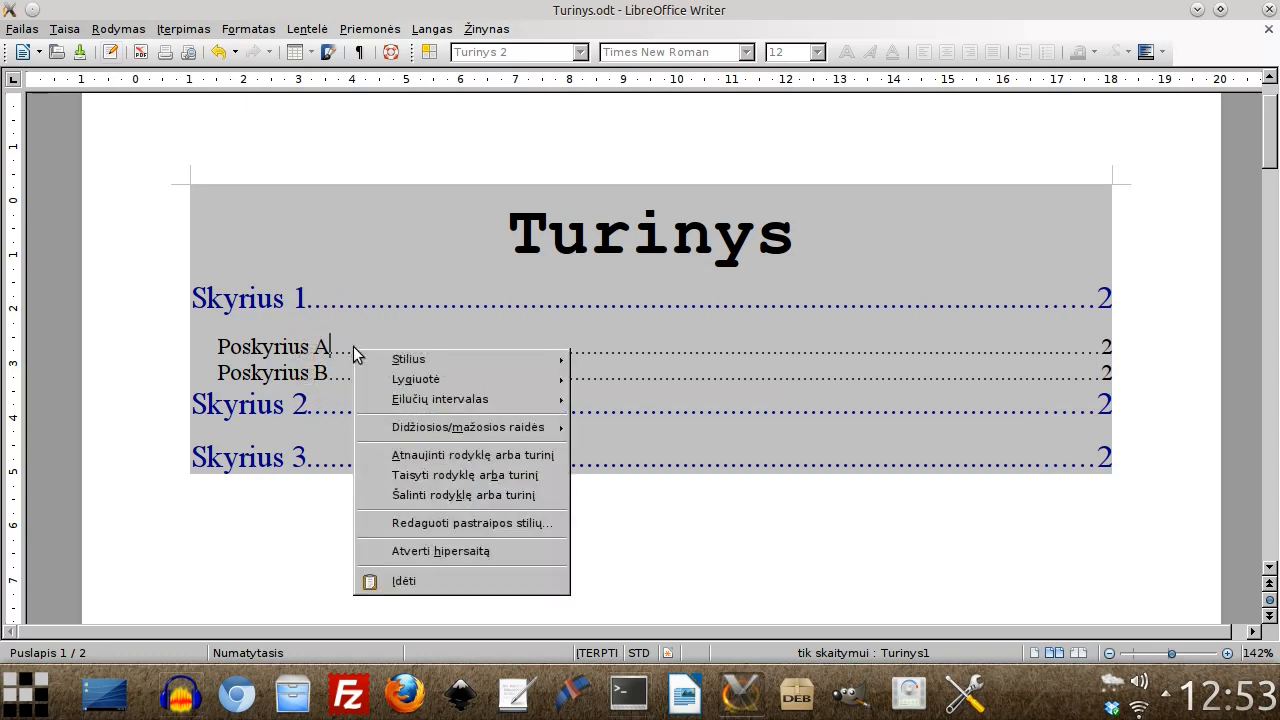
left_click(447, 527)
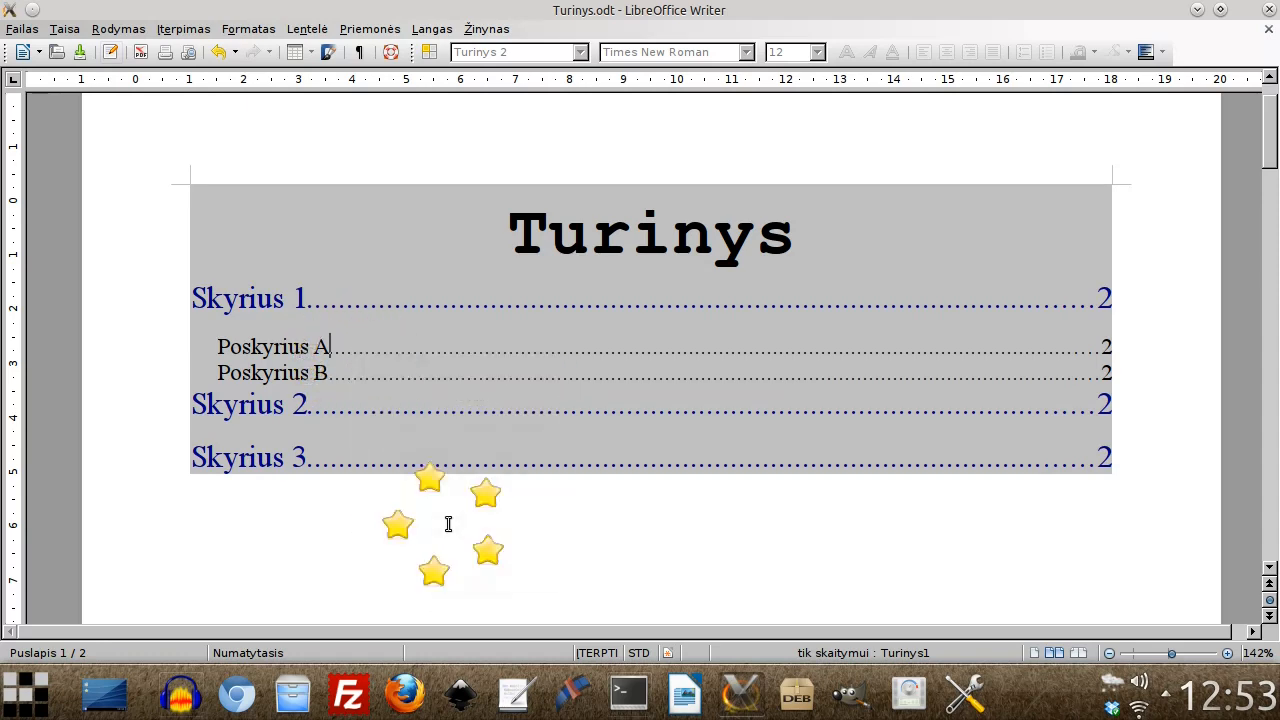
left_click_drag(447, 72, 877, 168)
left_click(580, 211)
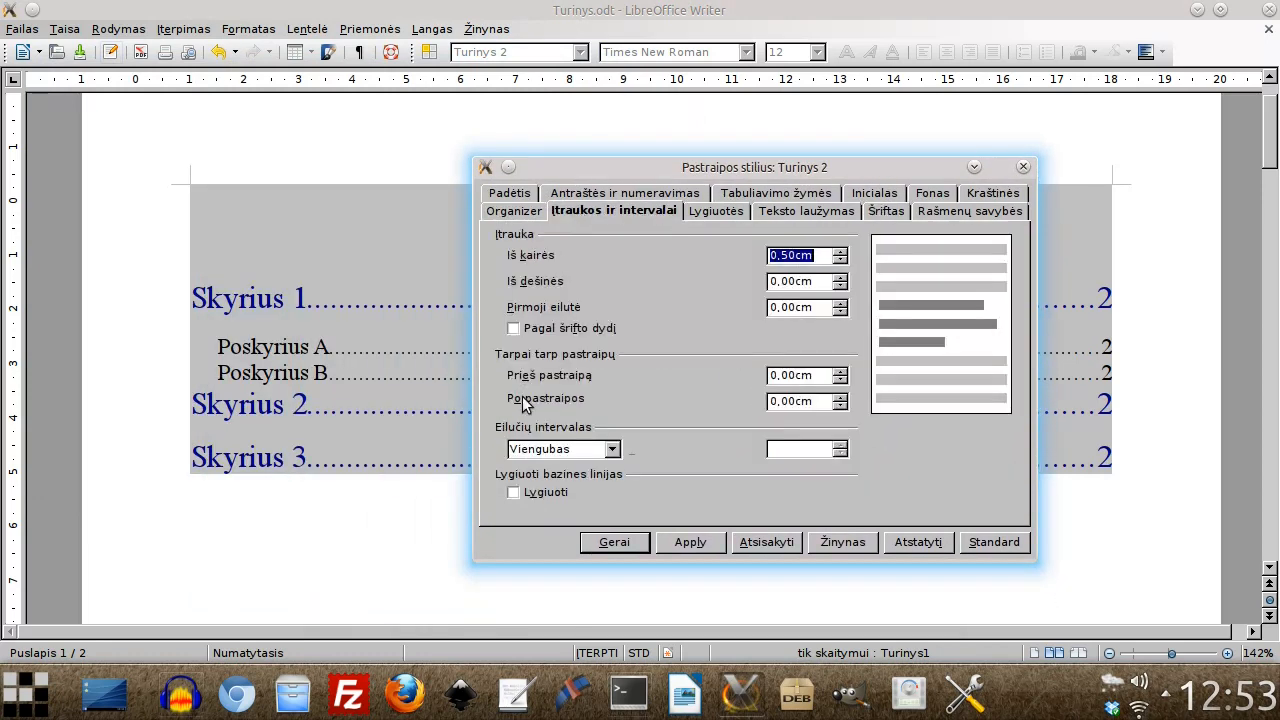
left_click(560, 449)
left_click(540, 481)
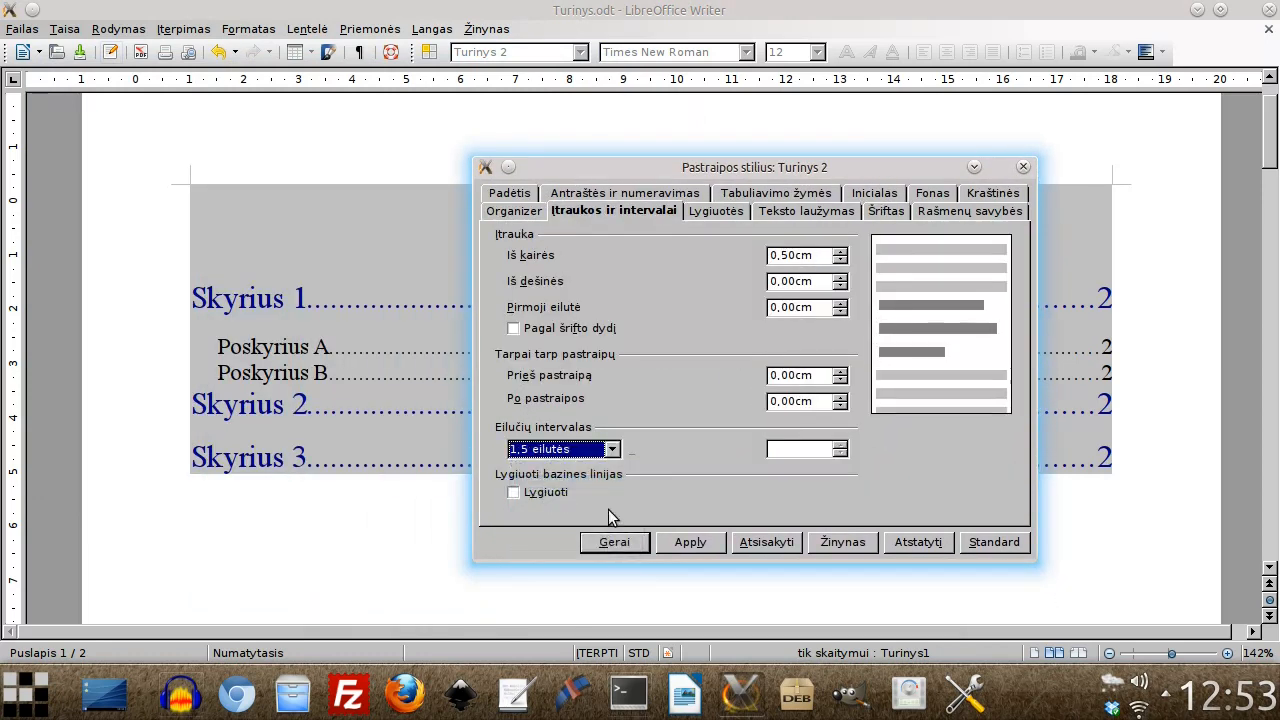
left_click(692, 542)
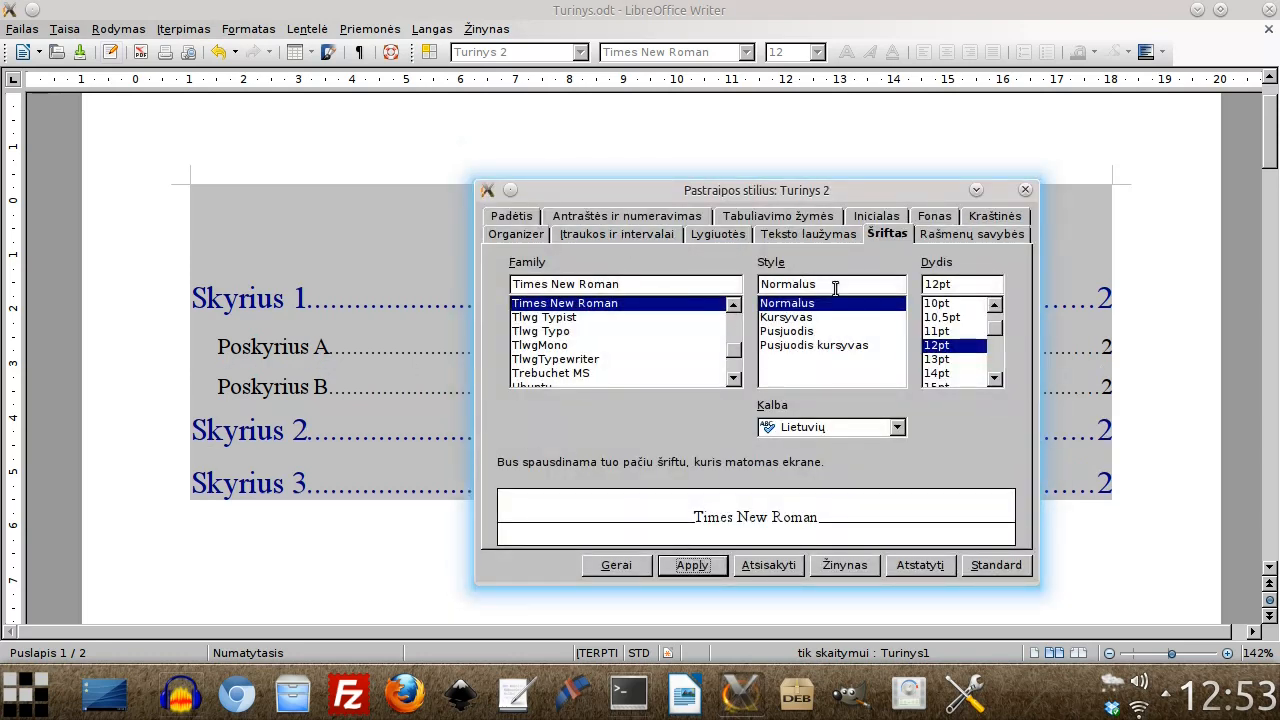
- Set the Turinys 2 paragraph style's font to 26pt Pusjuodis and apply it
left_click(786, 236)
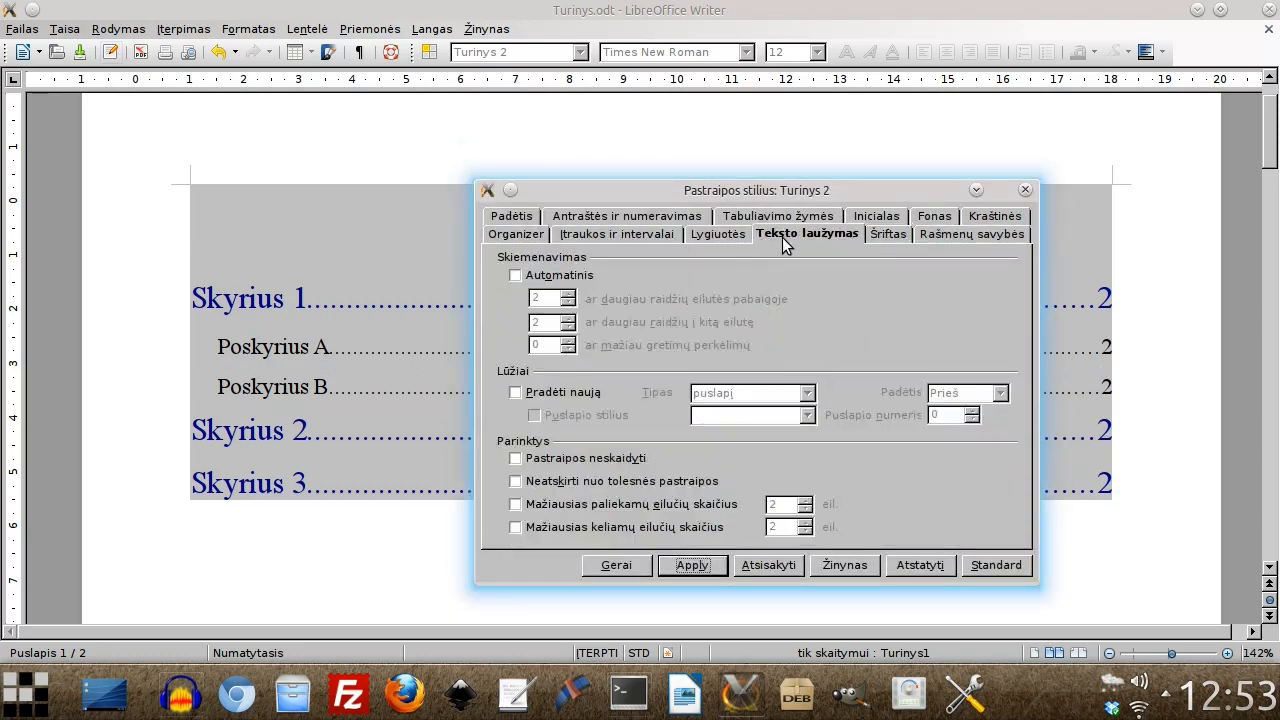
left_click(953, 237)
left_click(890, 236)
scroll(960, 375, "down", 3)
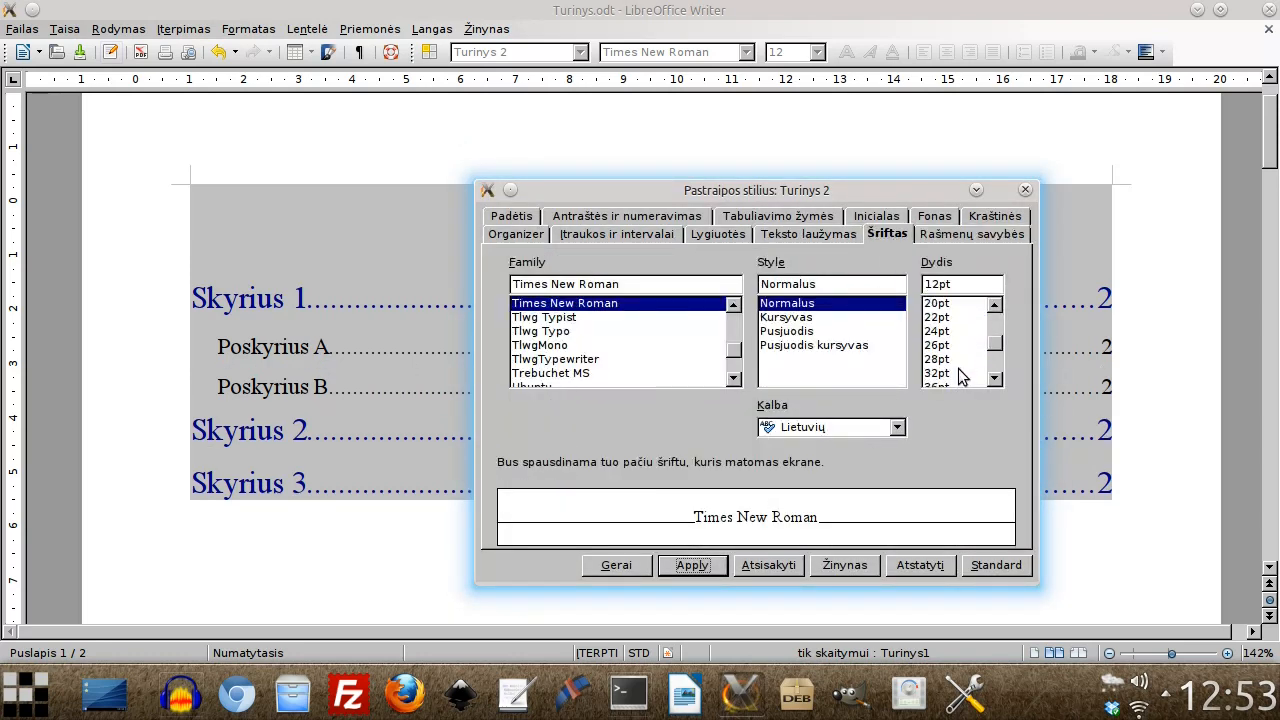
left_click(945, 345)
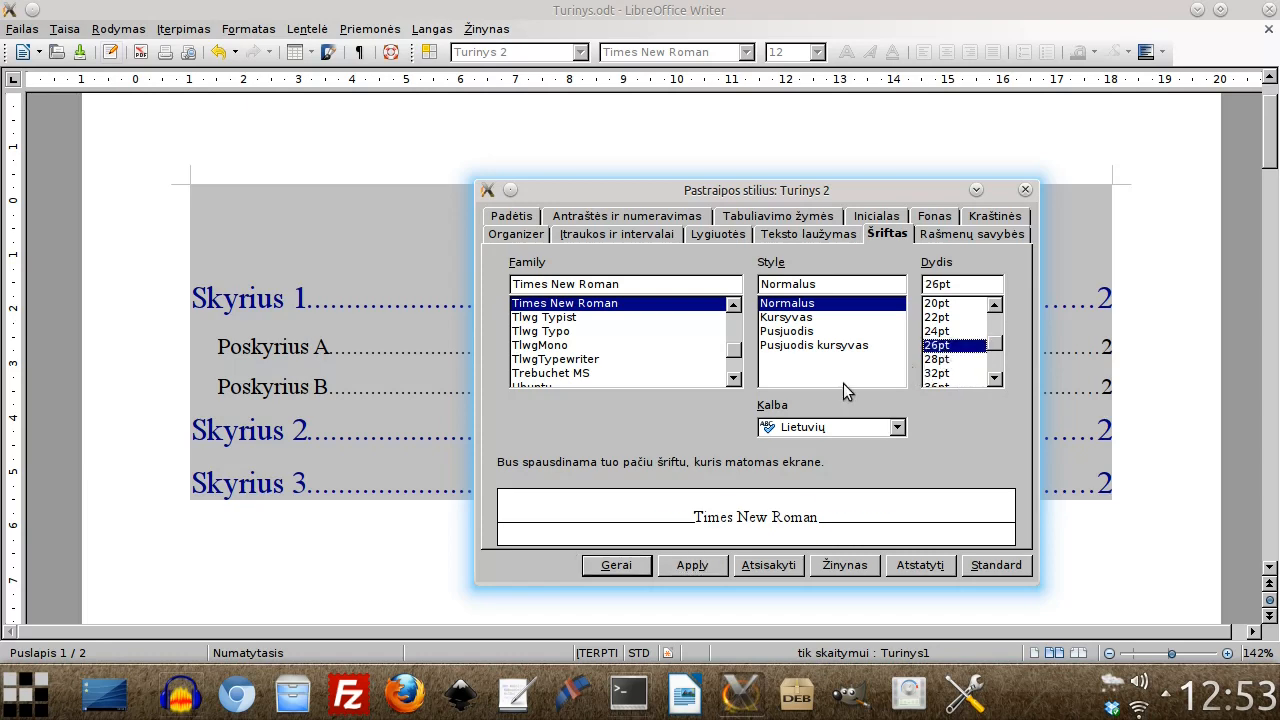
left_click(813, 331)
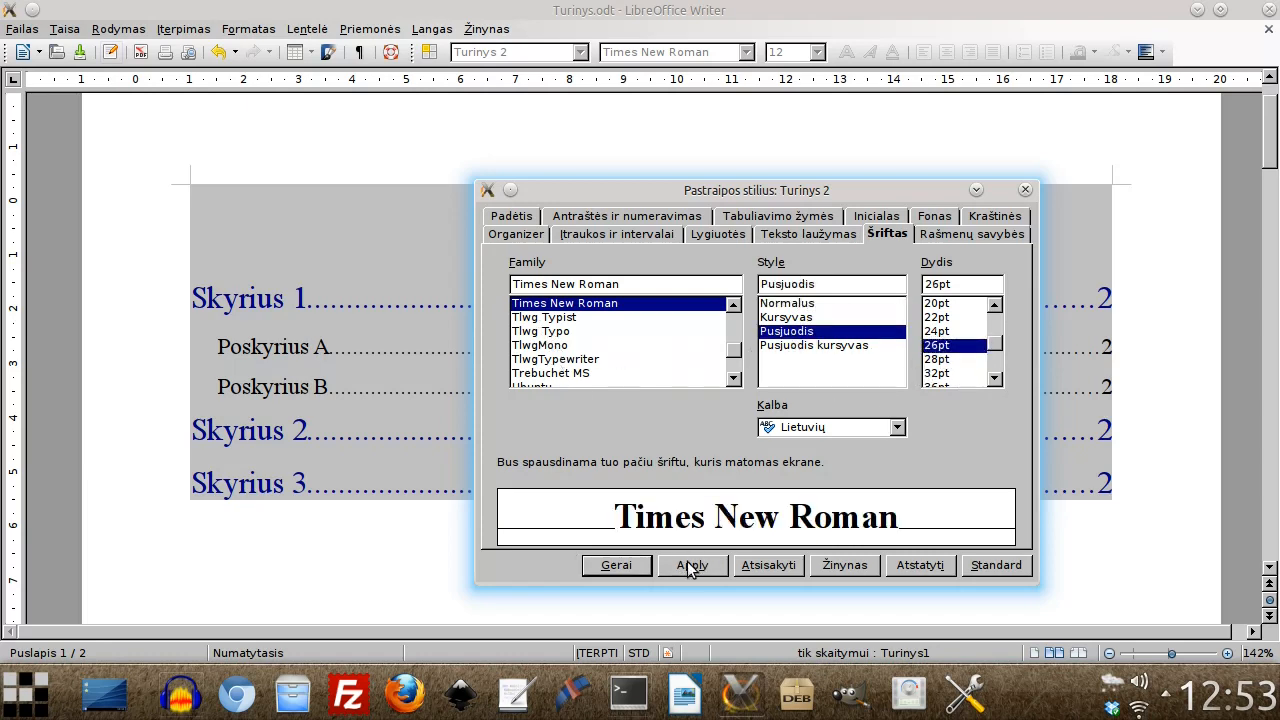
left_click(688, 566)
left_click_drag(627, 193, 709, 175)
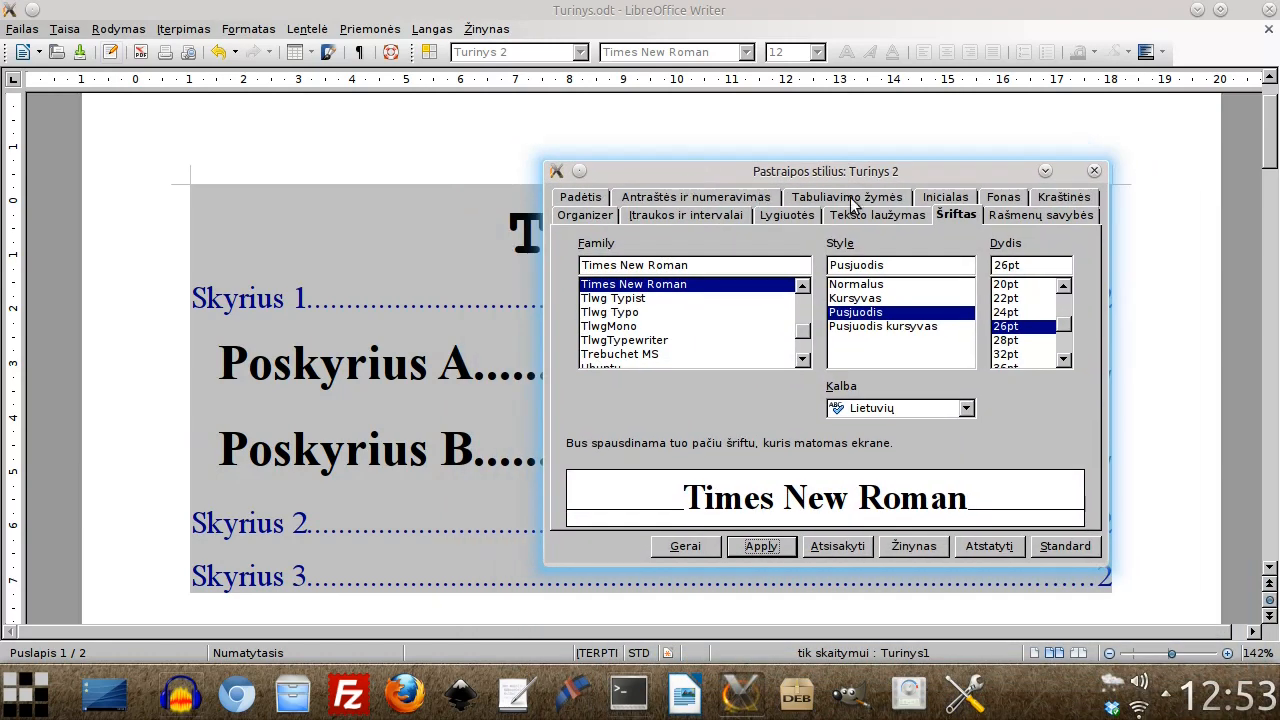
- Set the text colour of the Turinys 2 paragraph style to Žalia, apply it and close the style settings
left_click(1031, 220)
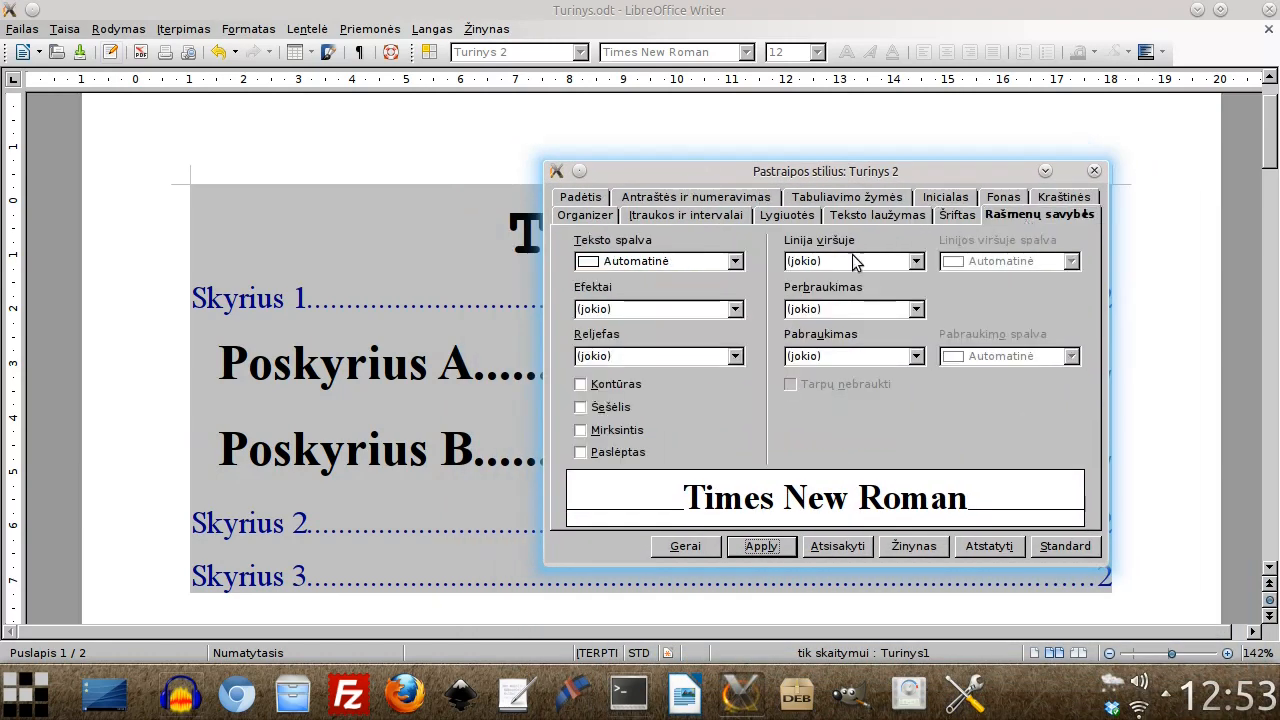
left_click(700, 264)
left_click(640, 321)
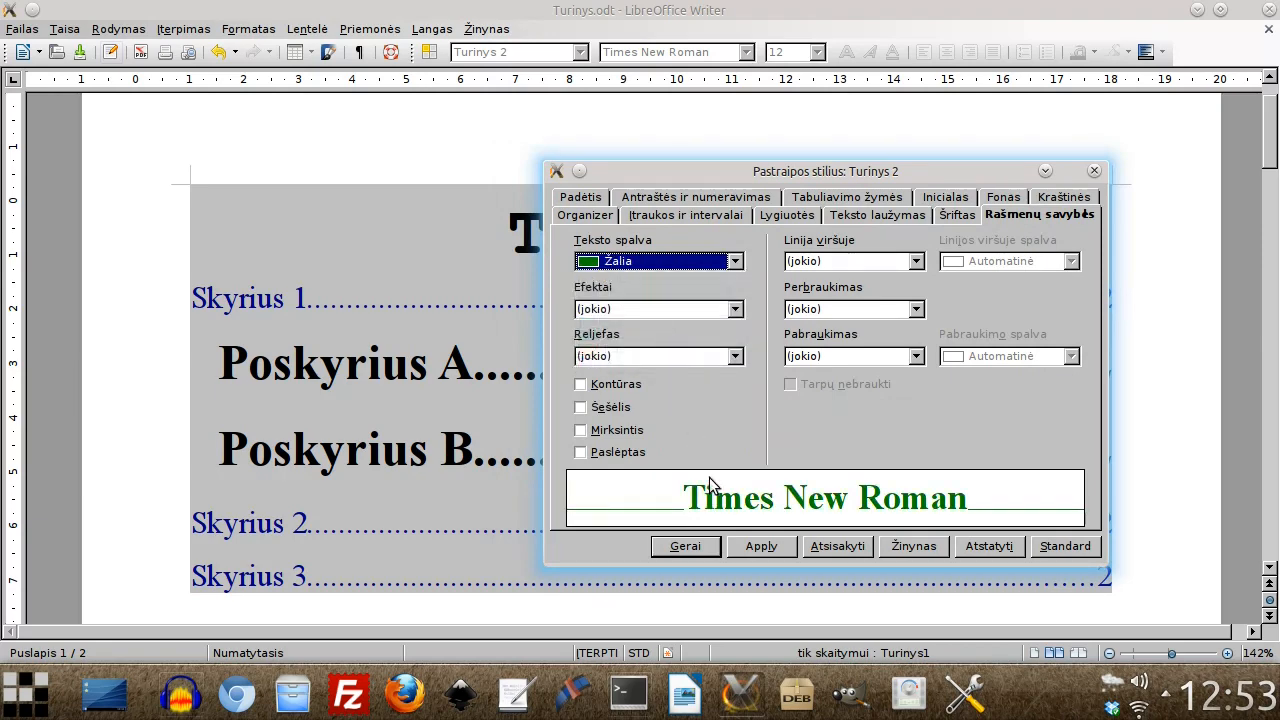
left_click(762, 546)
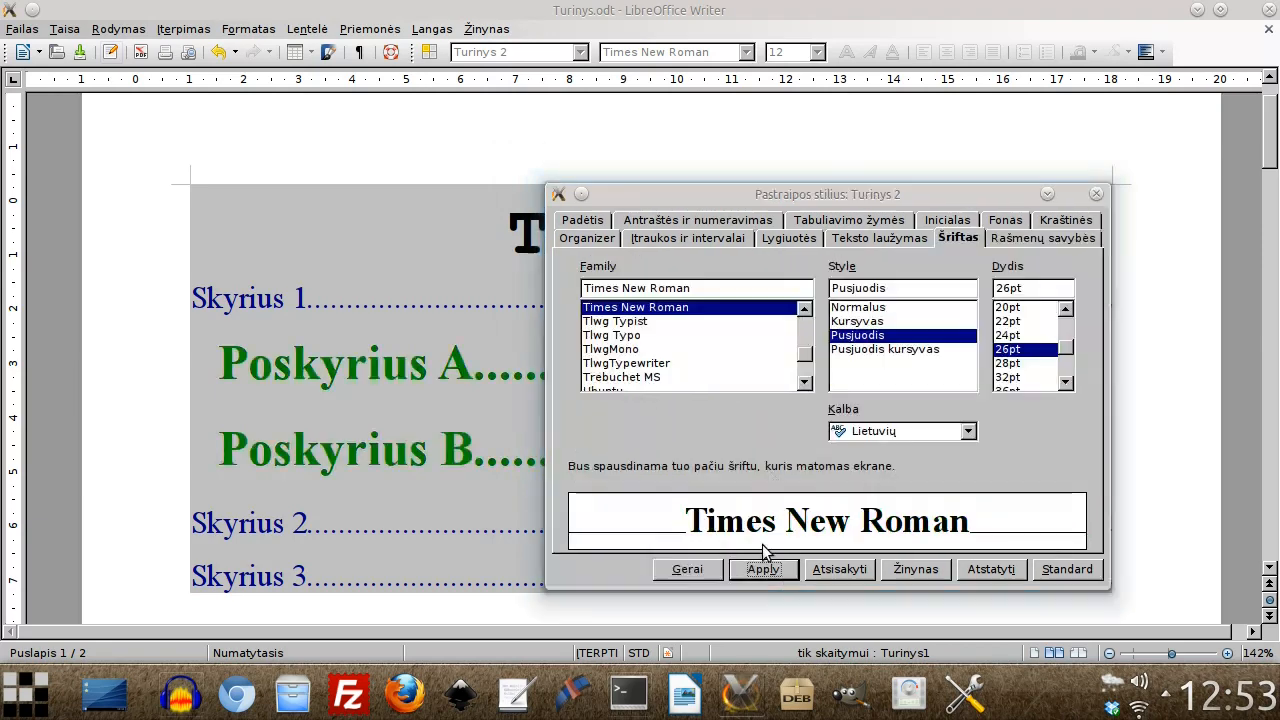
left_click(1094, 176)
- Append "pakitimai" to the Skyrius 2 heading on the second page so it reads "Skyrius 2 pakitimai"
scroll(448, 370, "down", 3)
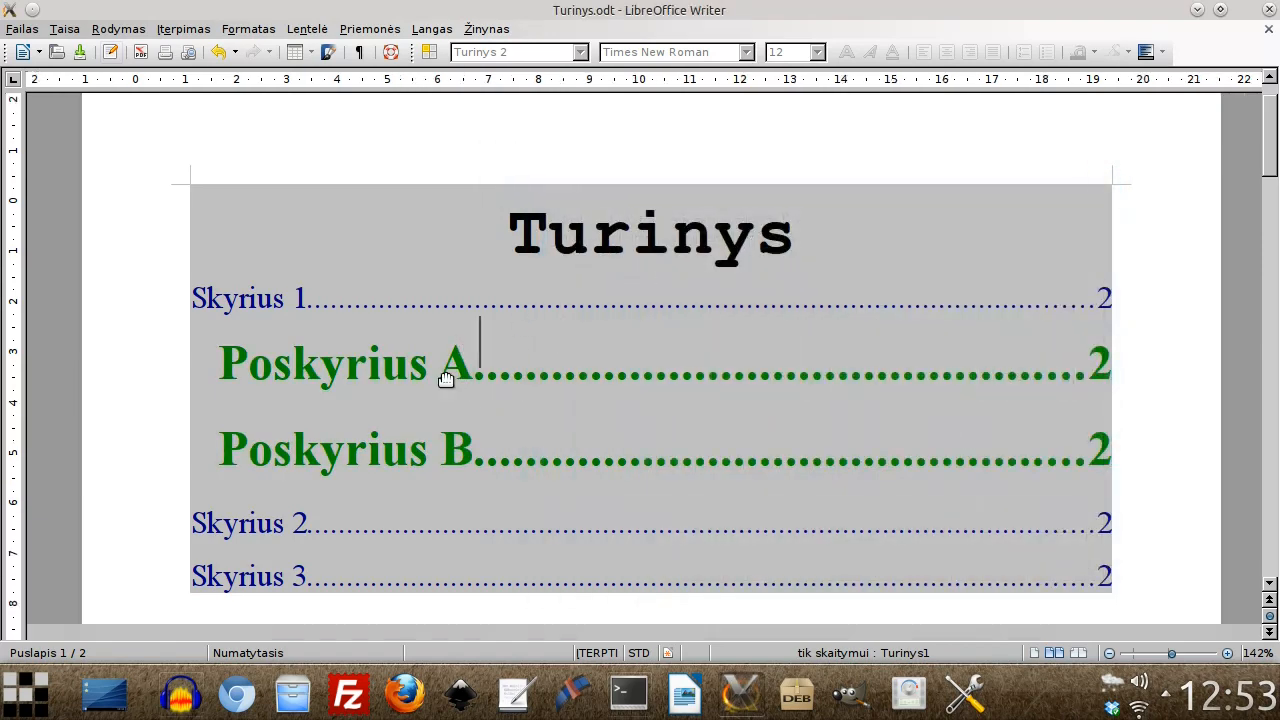
scroll(448, 370, "down", 5)
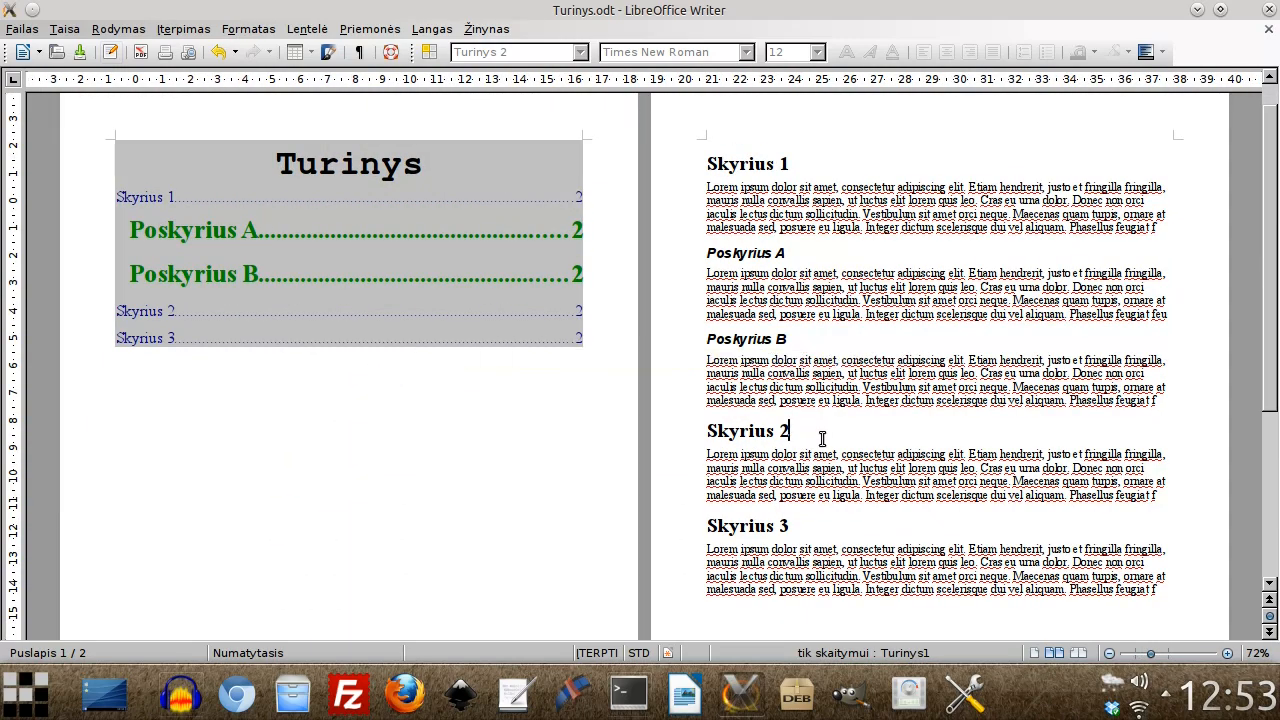
left_click(976, 429)
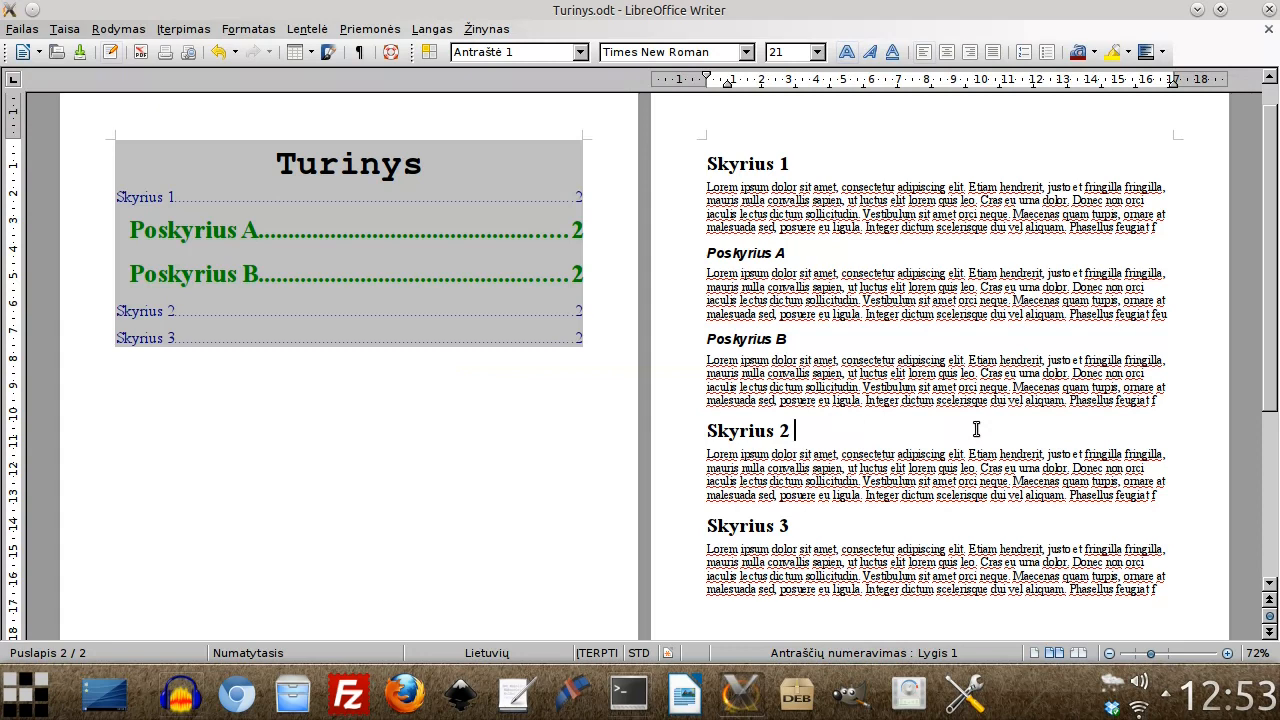
type("pakitimai")
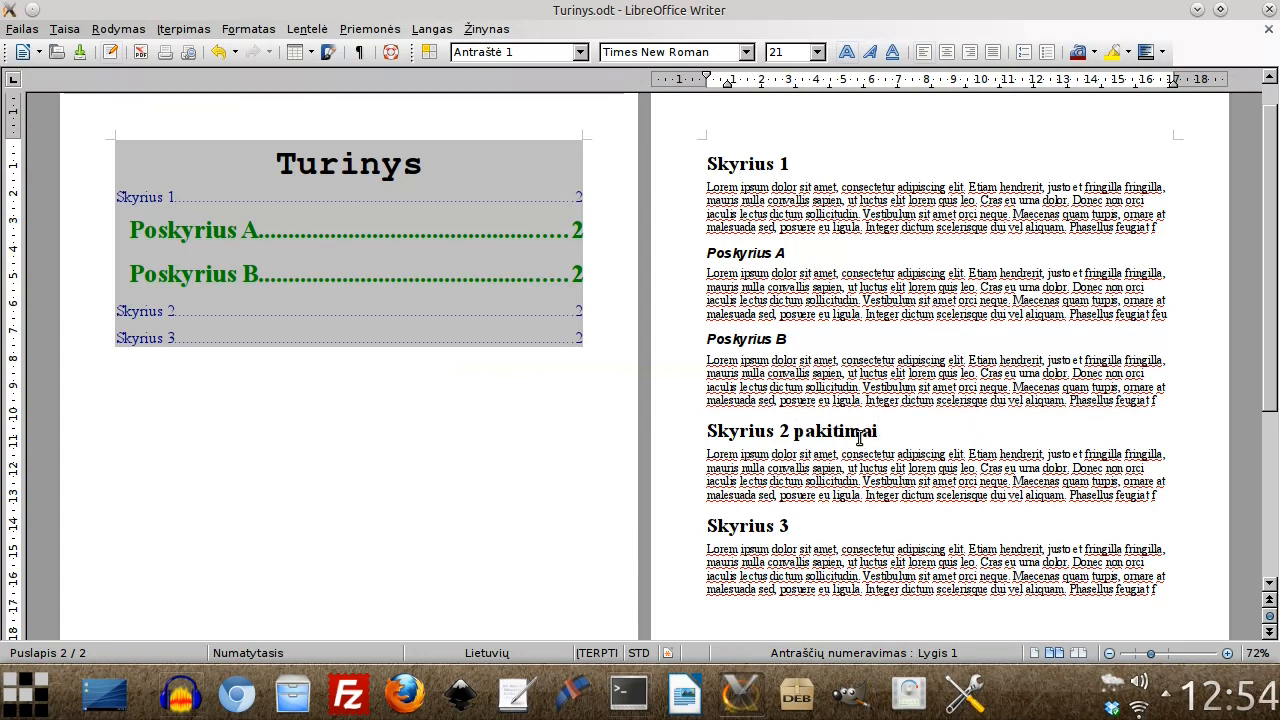
- Update the table of contents to pick up the changed Skyrius 2 heading, and place the cursor in its entry
right_click(330, 304)
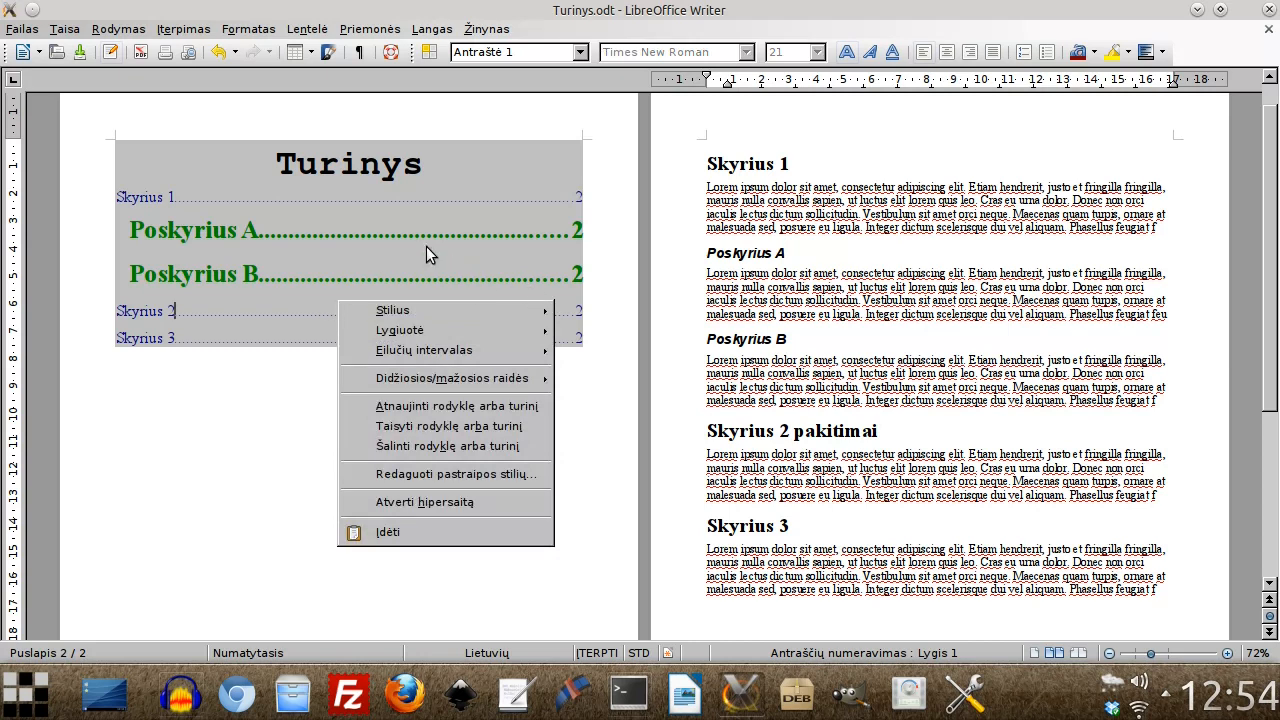
left_click(411, 410)
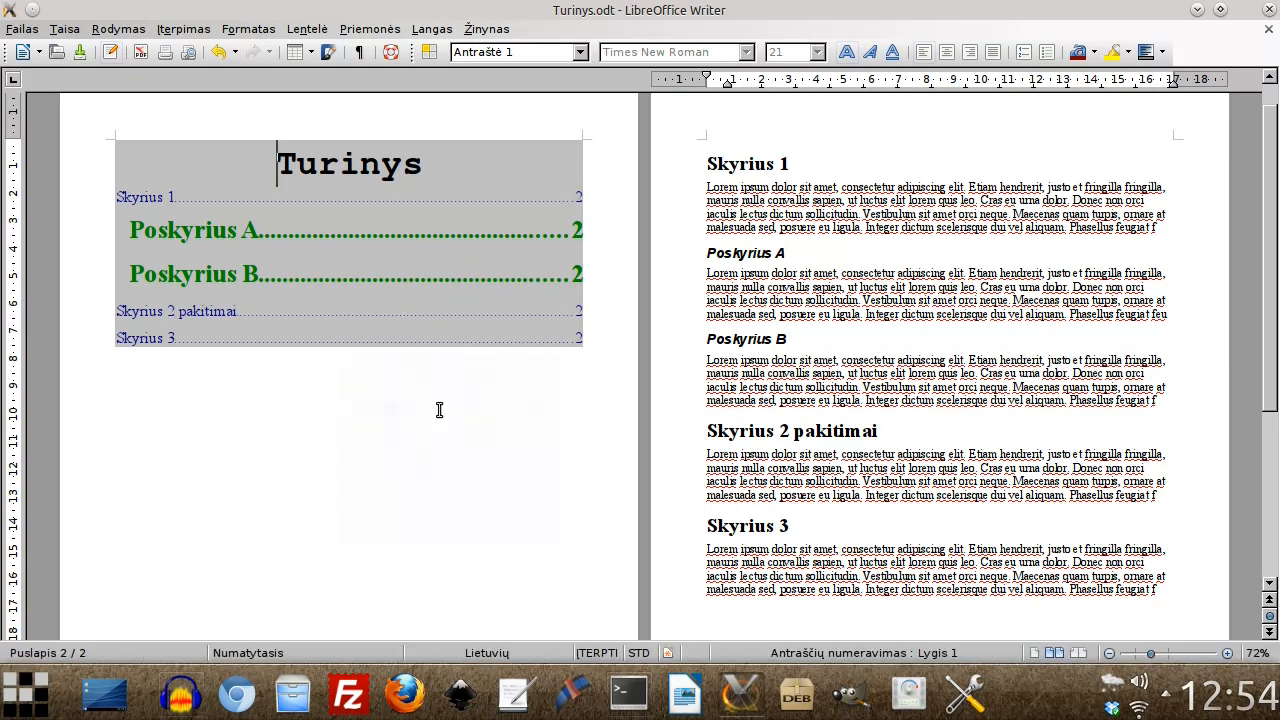
left_click(128, 308)
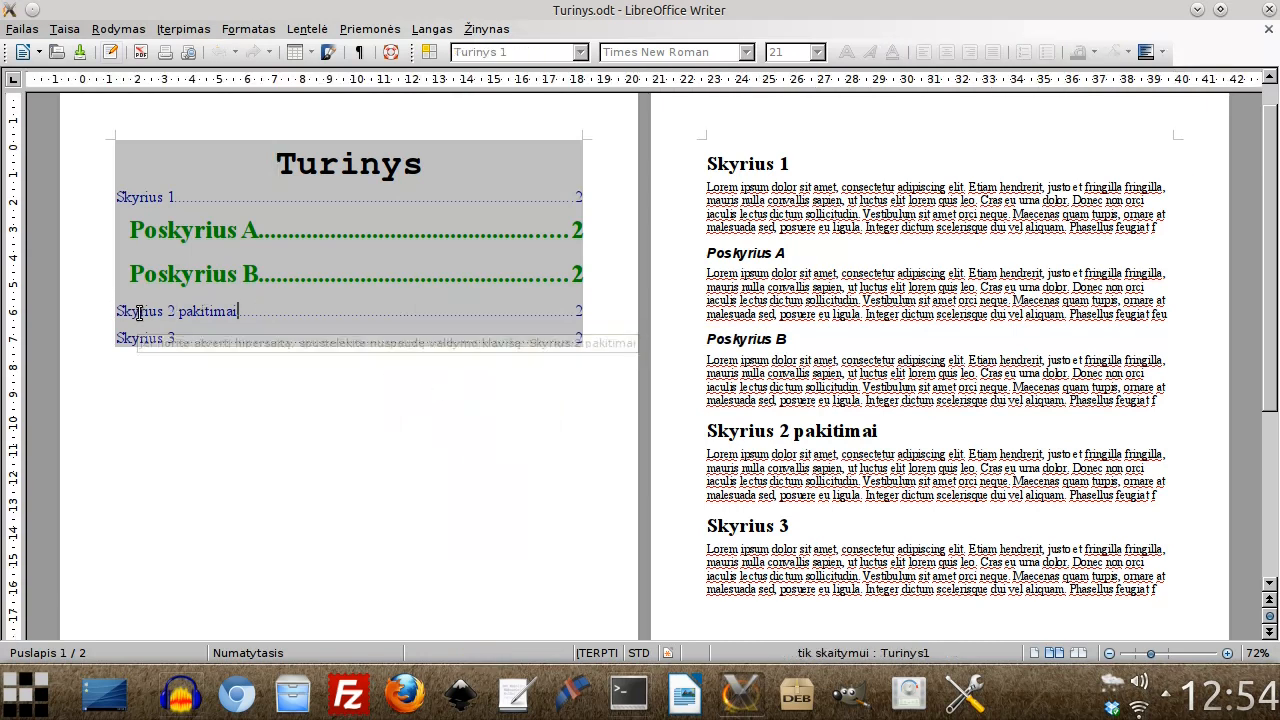